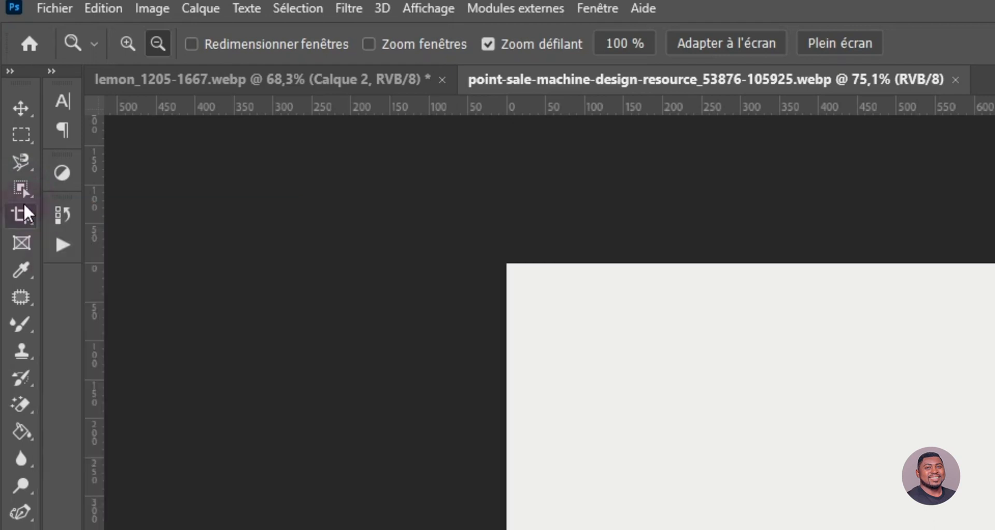
# - Select the dark upper side face of the card terminal with the Magic Wand tool (Baguette magique)
pyautogui.click(20, 189)
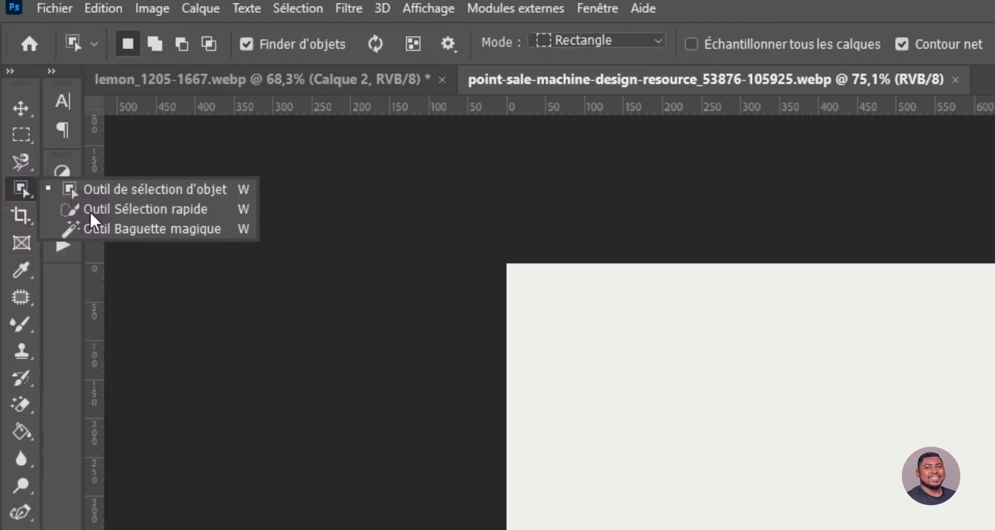
pyautogui.click(107, 231)
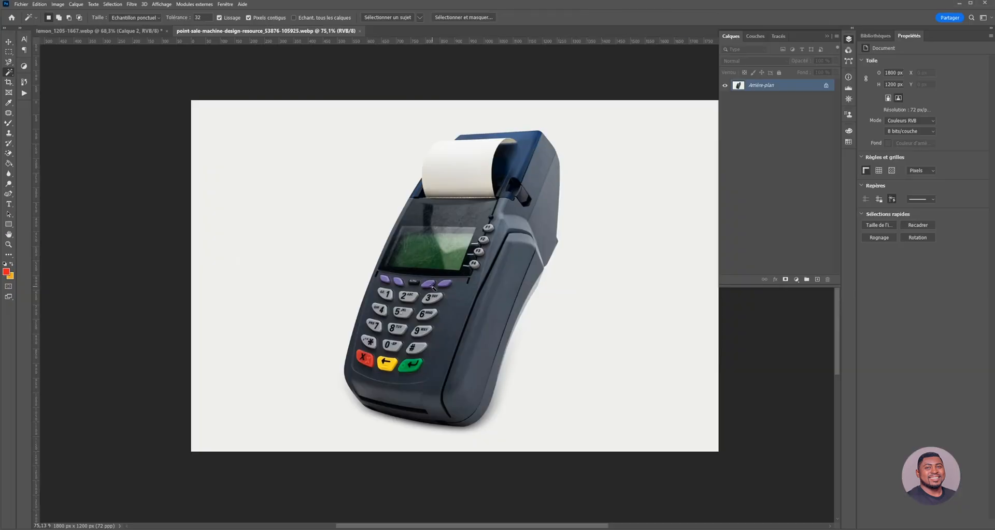
pyautogui.hotkey('ctrl', '1')
pyautogui.scroll(-3, 447, 238)
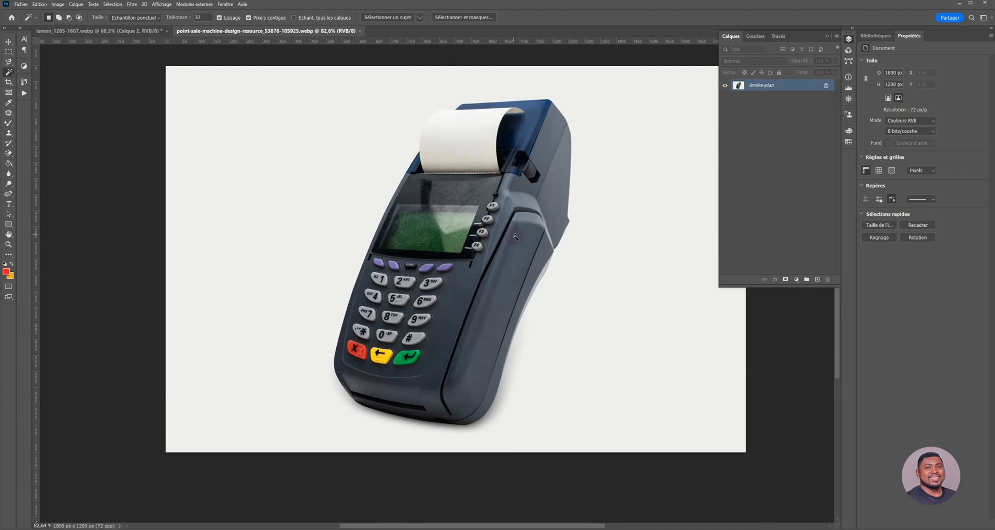
pyautogui.click(551, 184)
pyautogui.hscroll(2, 447, 335)
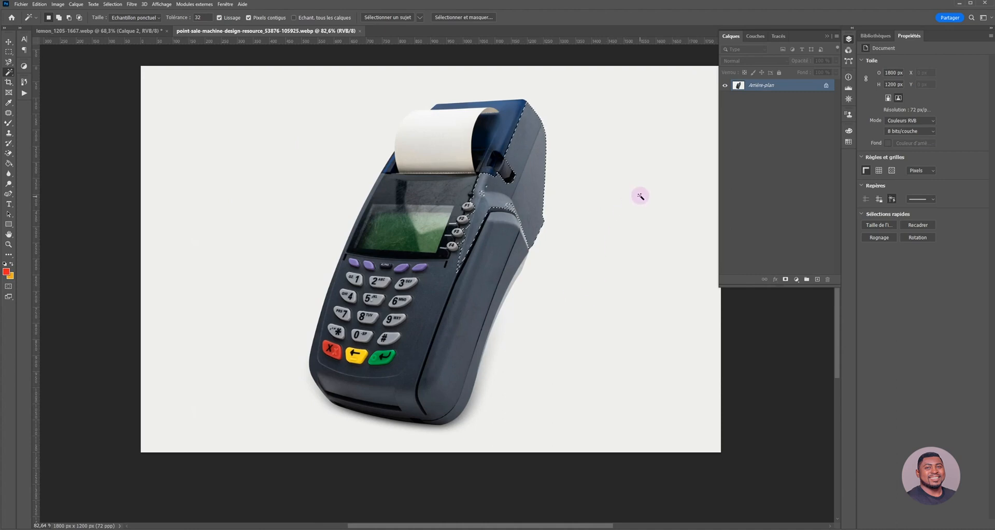
# - Select the light background around the terminal and inspect the selection edge along its lower shadow
pyautogui.click(640, 191)
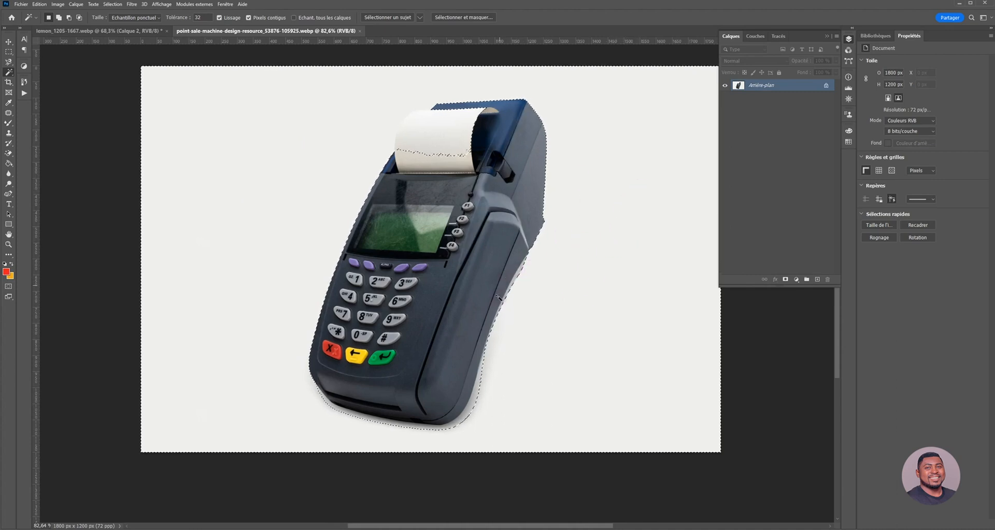
pyautogui.hscroll(3, 622, 278)
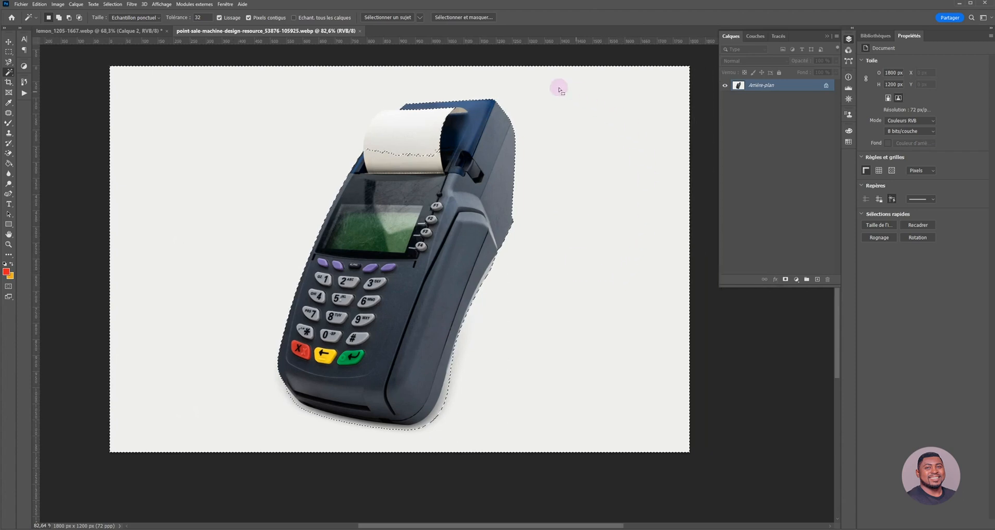
pyautogui.click(580, 419)
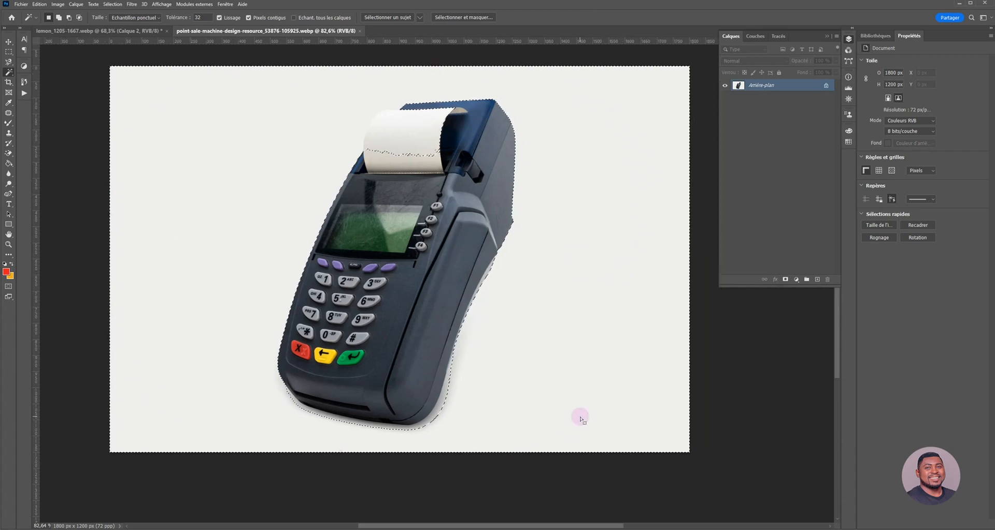
pyautogui.scroll(3, 435, 420)
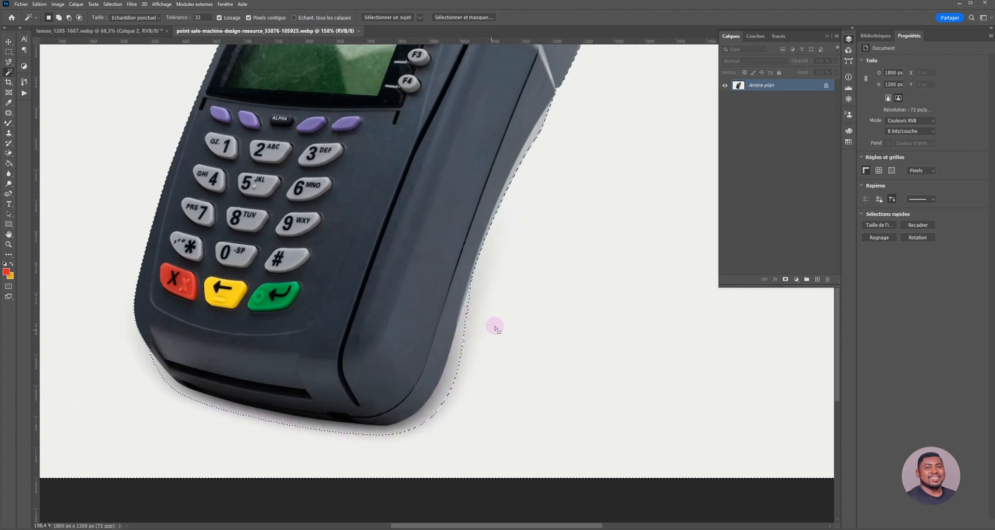
pyautogui.scroll(3, 495, 327)
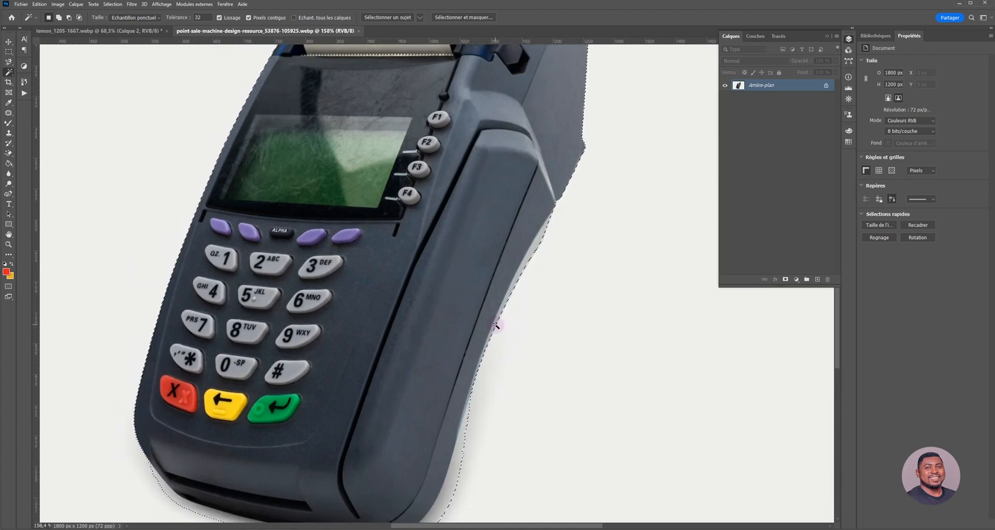
pyautogui.scroll(-5, 496, 327)
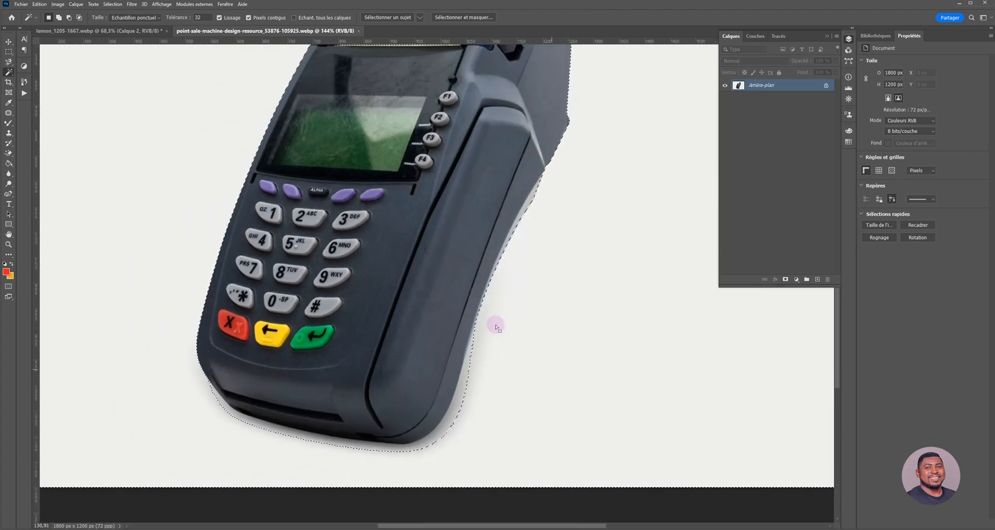
pyautogui.scroll(-3, 496, 327)
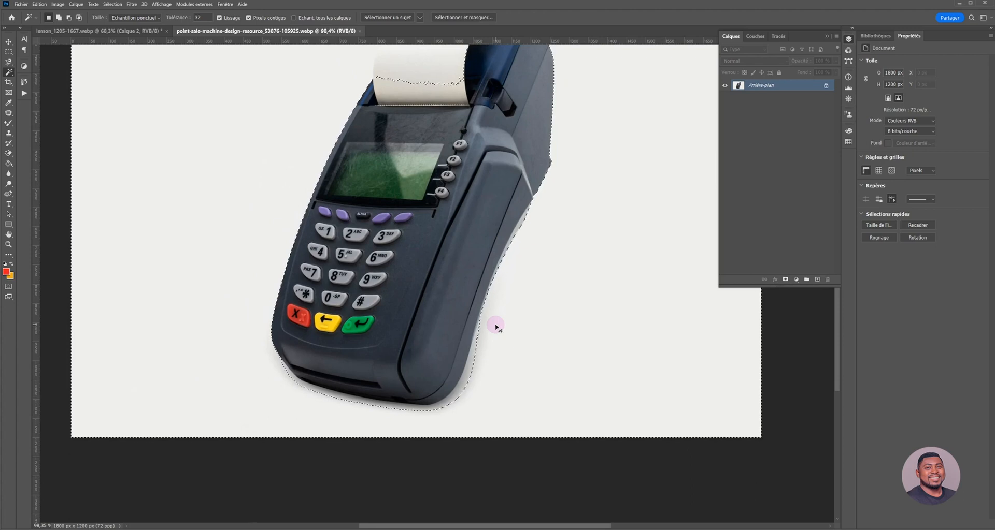
pyautogui.scroll(2, 488, 350)
pyautogui.scroll(-2, 488, 351)
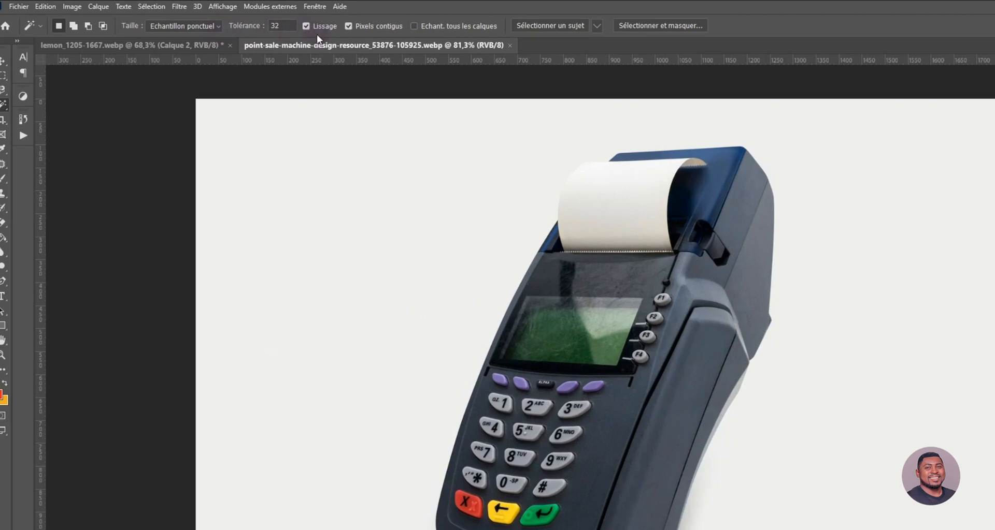
# - Set the sample size to Moyenne 3 x 3, select the light background and check the selection around the receipt paper
pyautogui.click(220, 26)
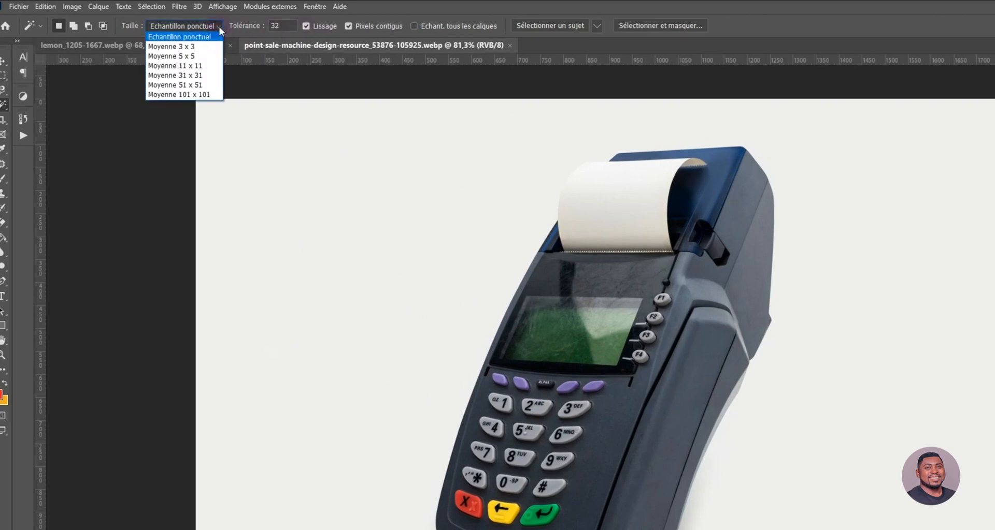
pyautogui.click(197, 49)
pyautogui.click(769, 523)
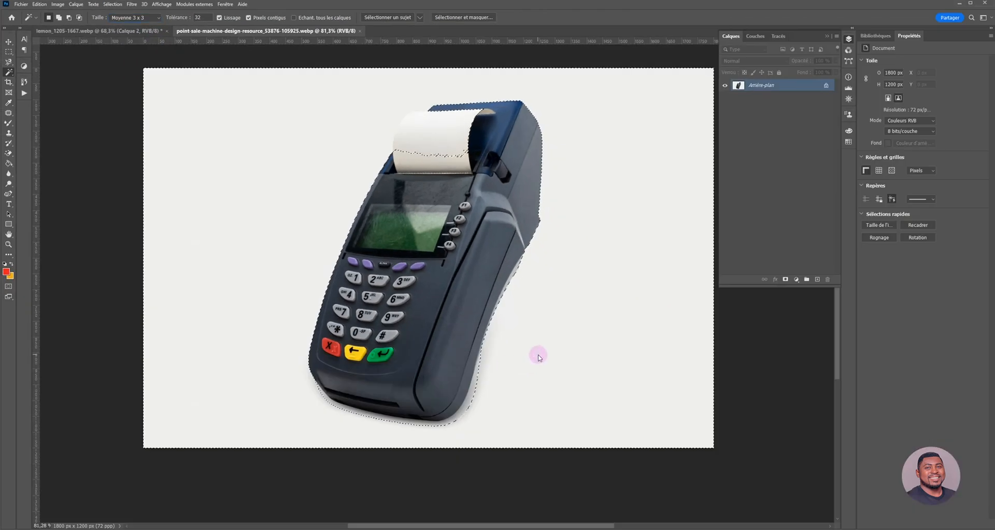
pyautogui.click(483, 381)
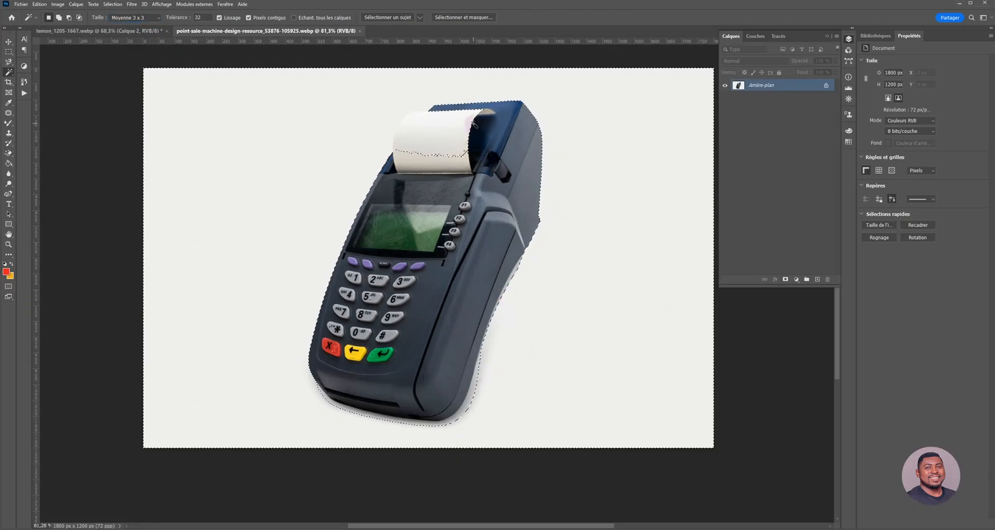
pyautogui.scroll(3, 466, 410)
pyautogui.click(441, 186)
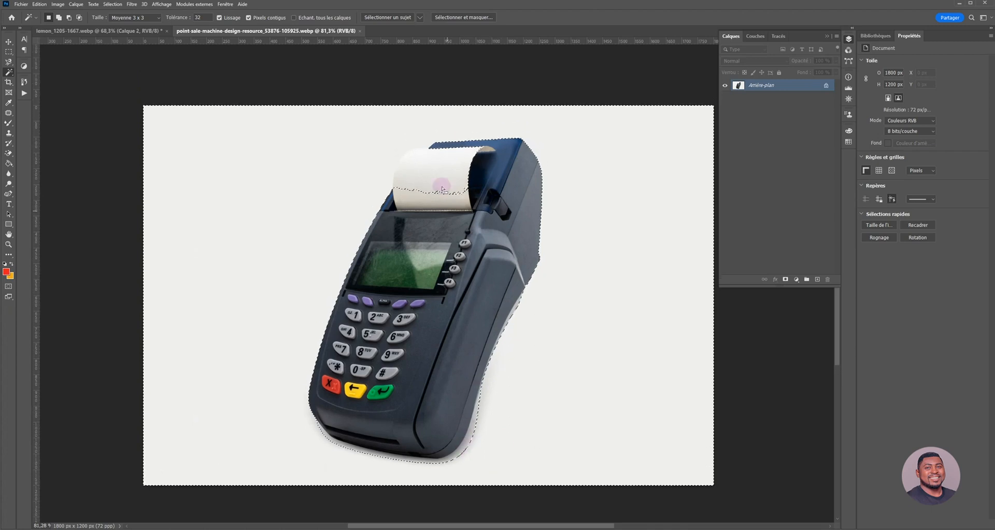
pyautogui.scroll(3, 422, 149)
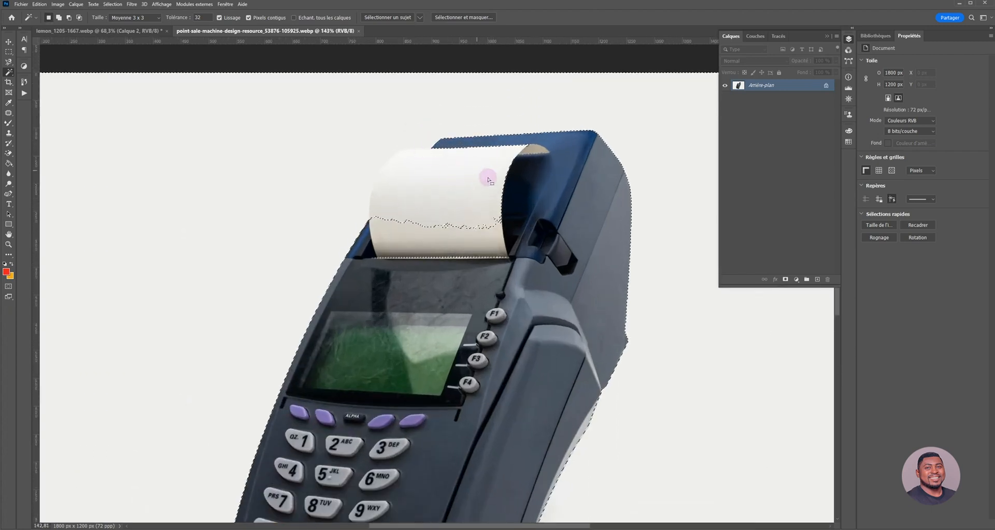
pyautogui.scroll(-3, 452, 216)
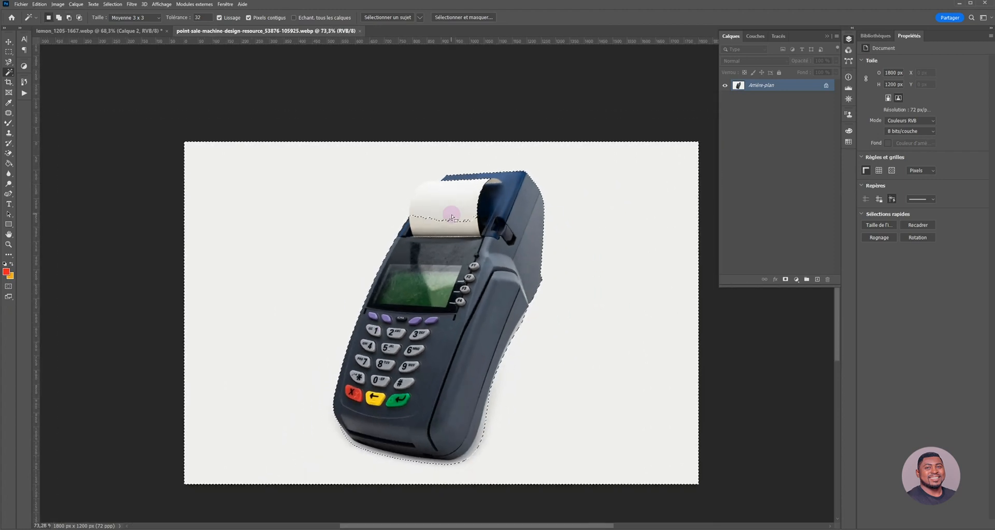
pyautogui.click(401, 183)
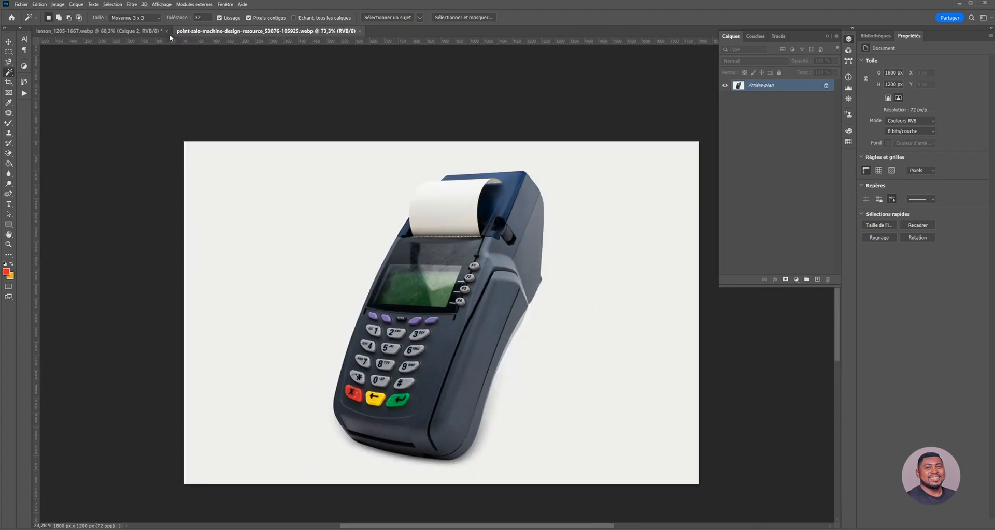
# - Set the sample size to Moyenne 11 x 11, try a background selection around the terminal and deselect it
pyautogui.click(158, 17)
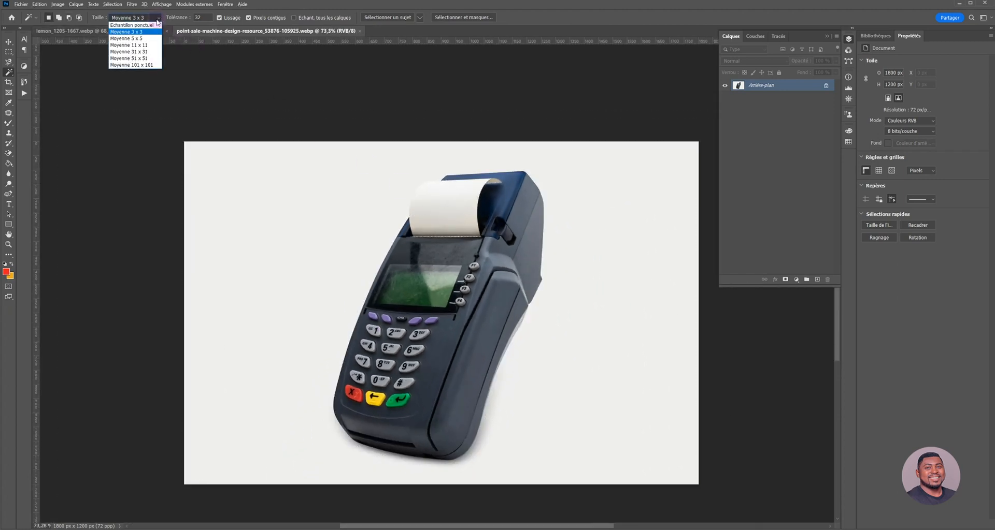
pyautogui.click(148, 46)
pyautogui.click(580, 266)
pyautogui.click(559, 358)
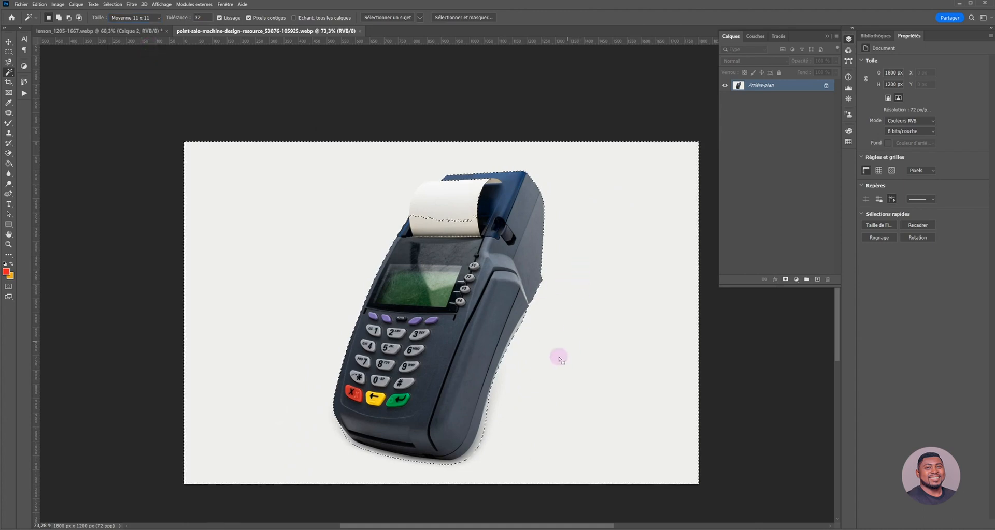
pyautogui.click(573, 314)
pyautogui.hotkey('ctrl', 'd')
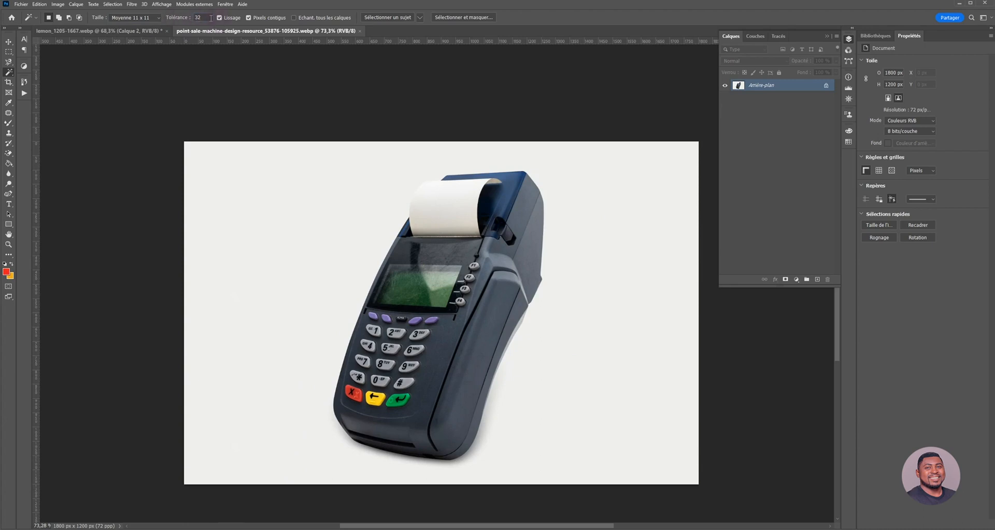
# - Set the Magic Wand tolerance to 129 and select the light background around the terminal
pyautogui.write('108')
pyautogui.press('Return')
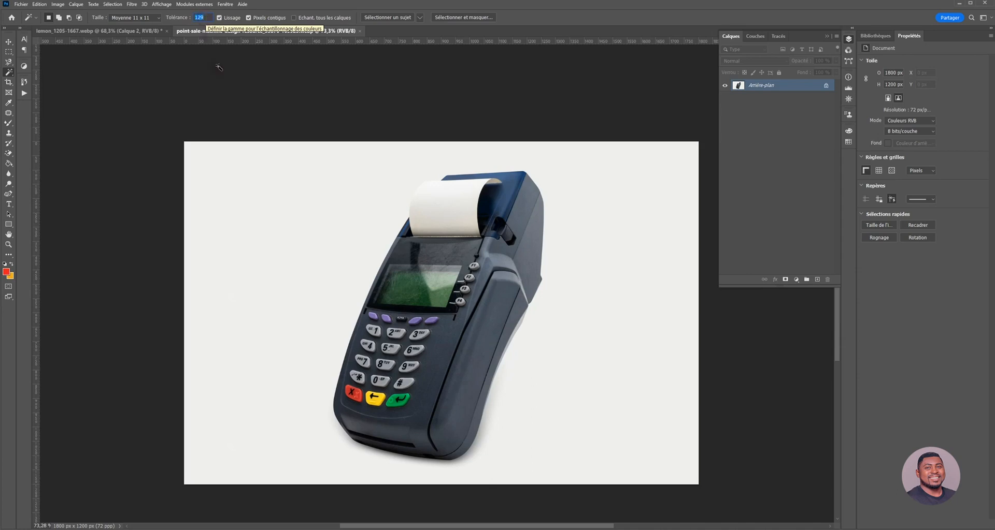
pyautogui.click(565, 304)
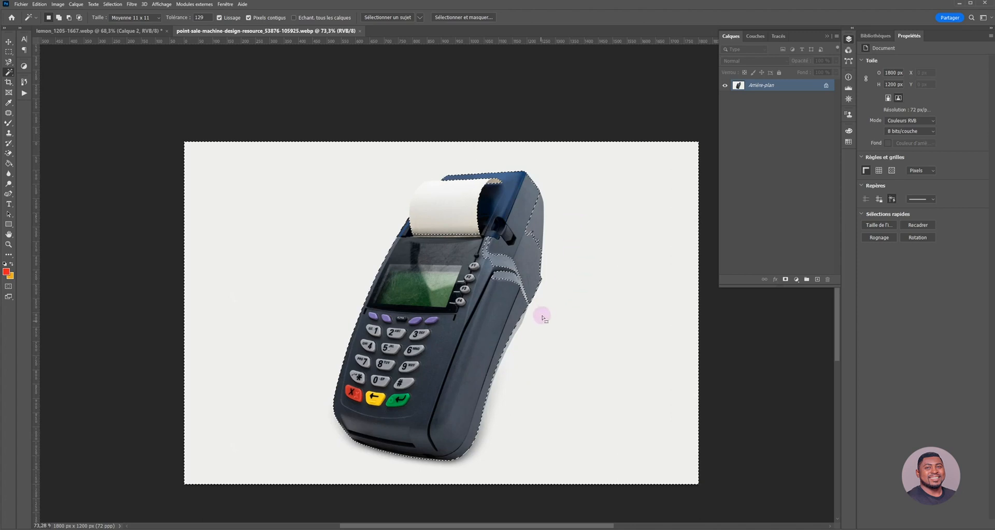
# - Examine the selection edge along the terminal's base and side up to the paper roll, and clear the selection
pyautogui.scroll(3, 452, 468)
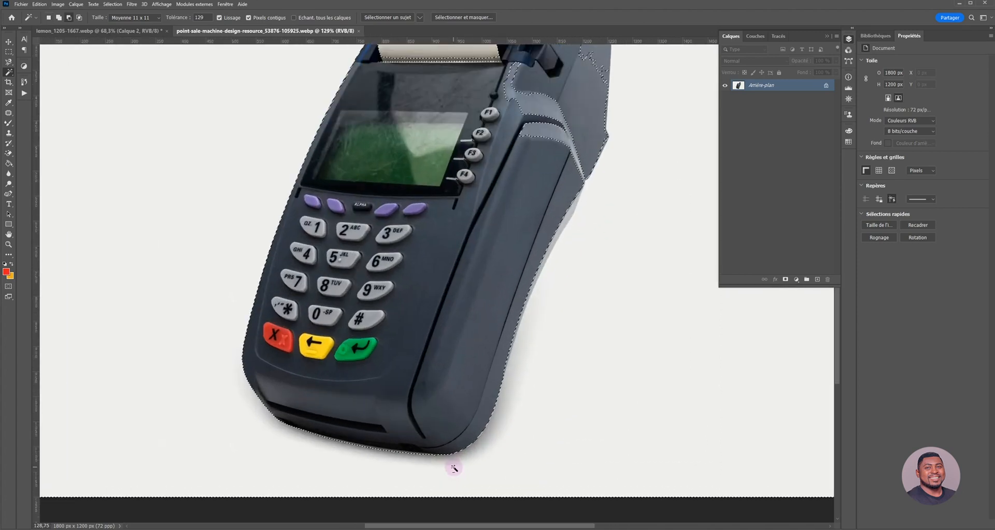
pyautogui.scroll(3, 452, 468)
pyautogui.scroll(1, 498, 422)
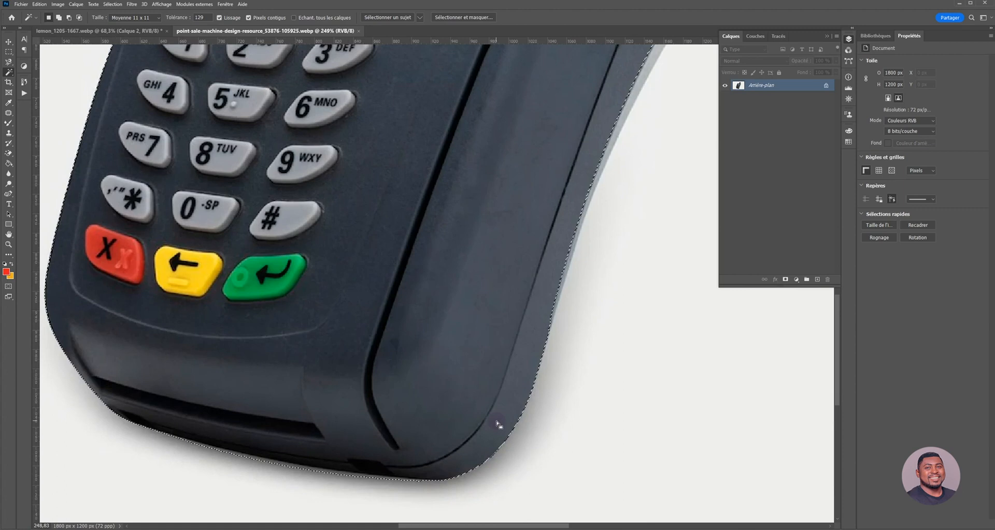
pyautogui.scroll(6, 456, 392)
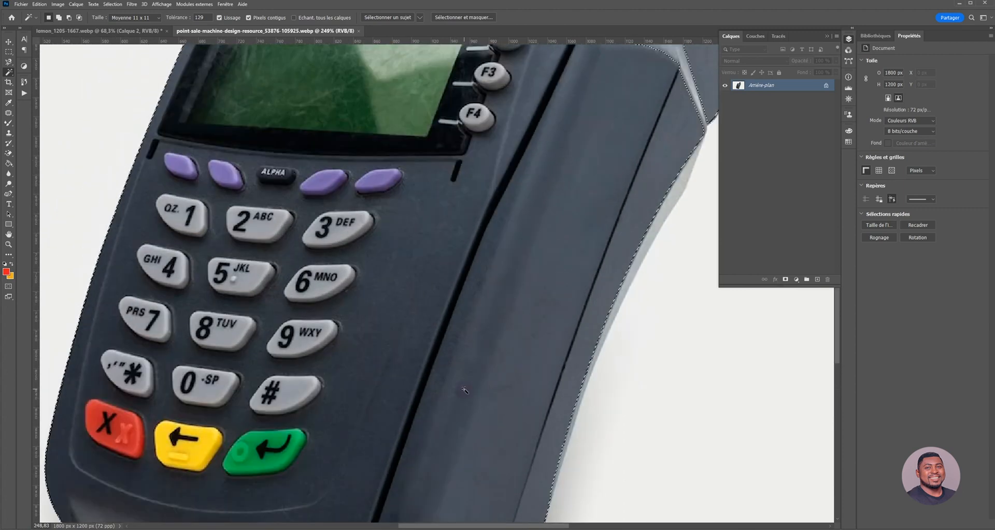
pyautogui.hscroll(2, 467, 388)
pyautogui.scroll(4, 586, 224)
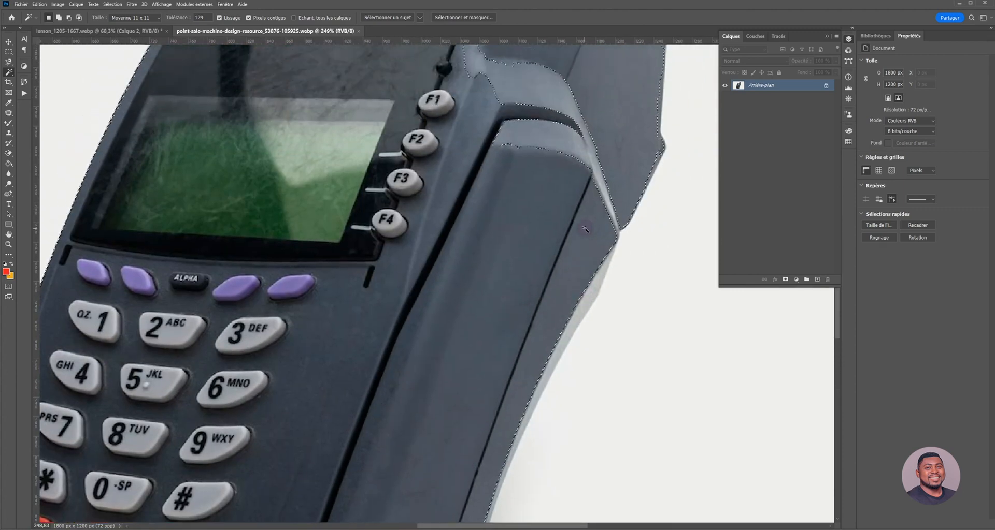
pyautogui.hscroll(-1, 585, 227)
pyautogui.scroll(-5, 586, 230)
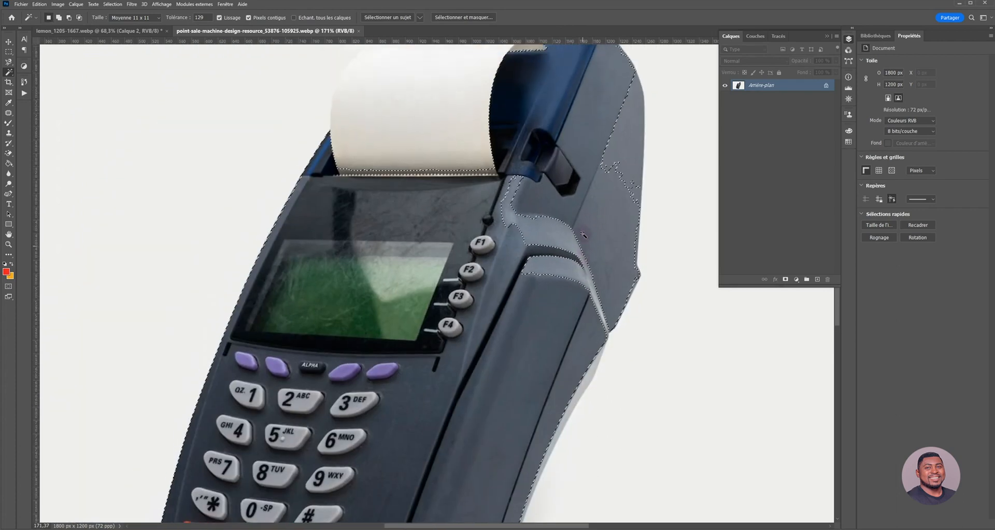
pyautogui.hotkey('ctrl', 'd')
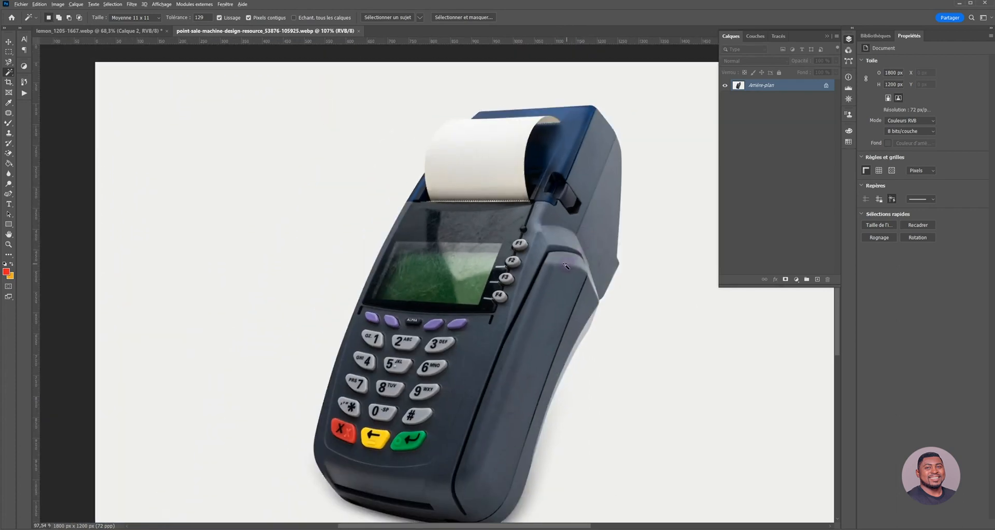
# - Try a background selection around the terminal with tolerance 86 and Lissage off, and clear it
pyautogui.scroll(-2, 569, 262)
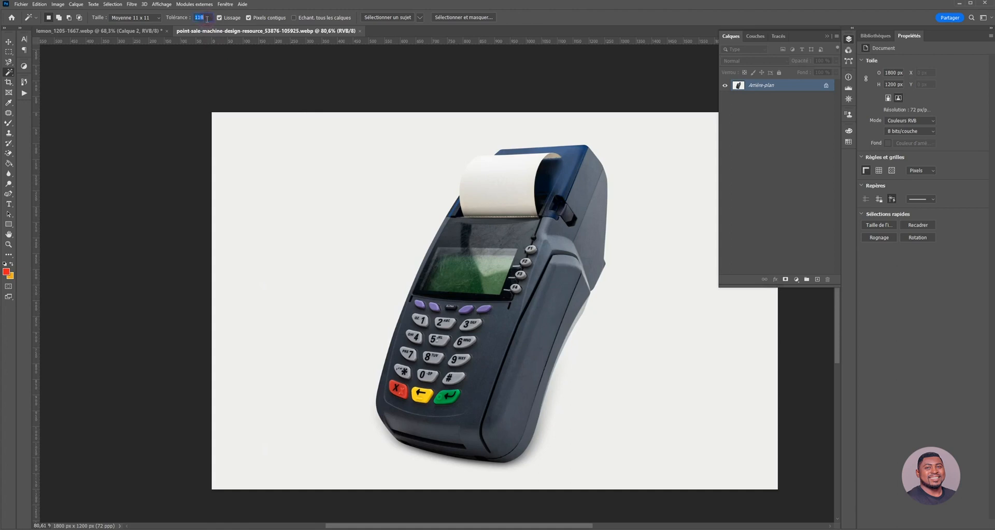
pyautogui.write('86')
pyautogui.click(221, 18)
pyautogui.click(637, 282)
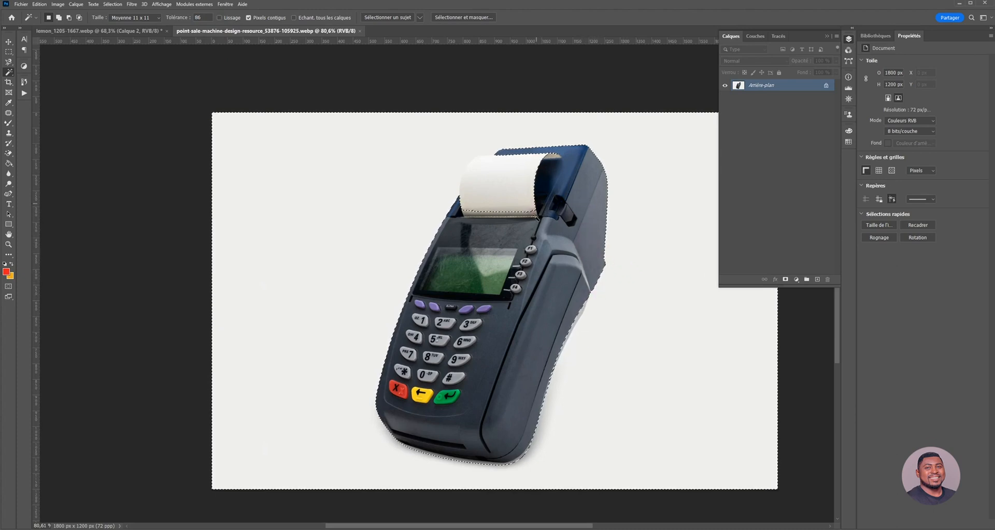
pyautogui.hotkey('ctrl', 'd')
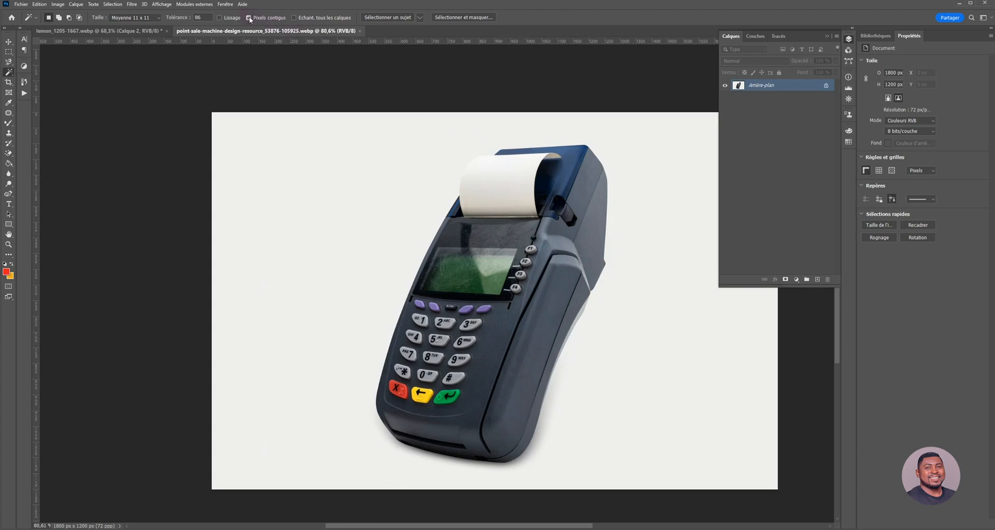
# - Try selecting light tones across the whole image with Pixels contigus off, and clear it, restoring Lissage and Pixels contigus
pyautogui.click(417, 238)
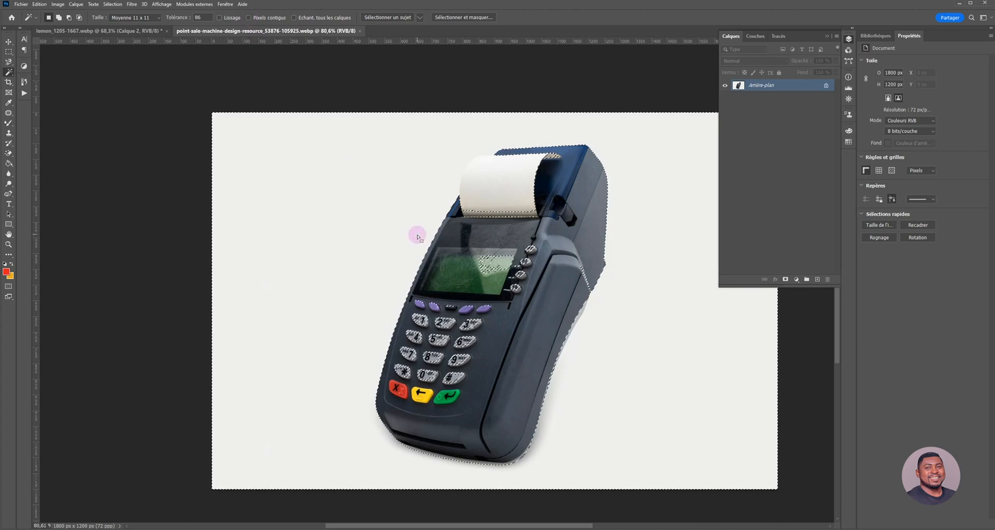
pyautogui.hotkey('ctrl', 'd')
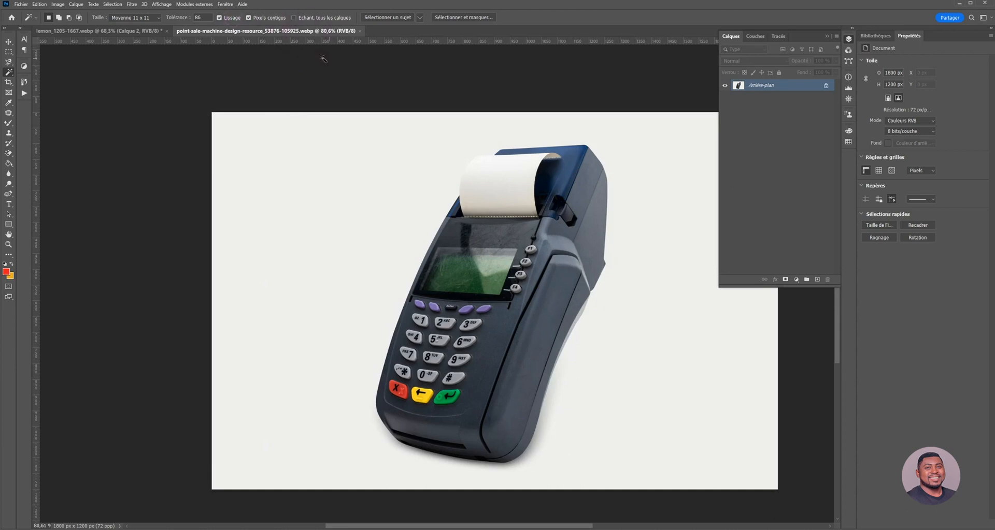
# - Try a background selection with Échant. tous les calques on, clear it, and set subject selection processing to Cloud (Résultats détaillés)
pyautogui.click(381, 191)
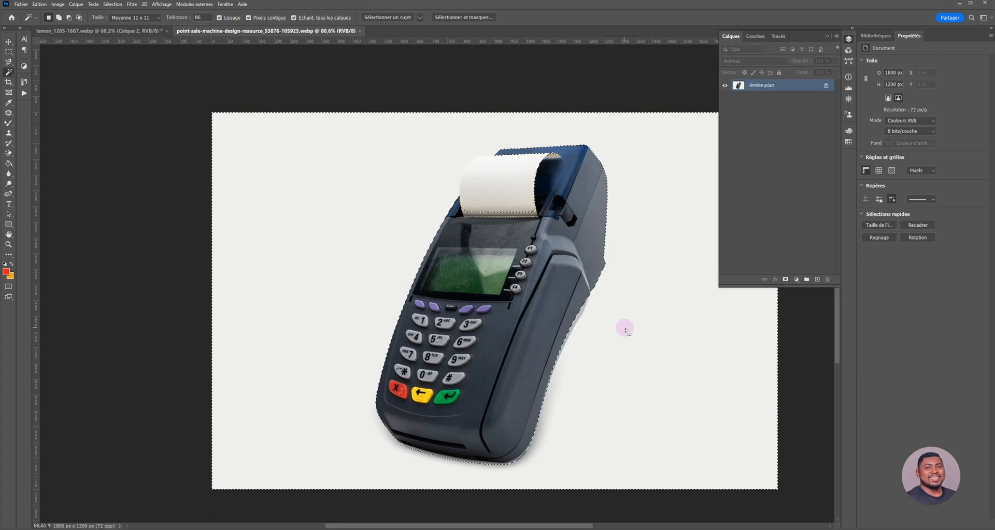
pyautogui.hotkey('ctrl', 'd')
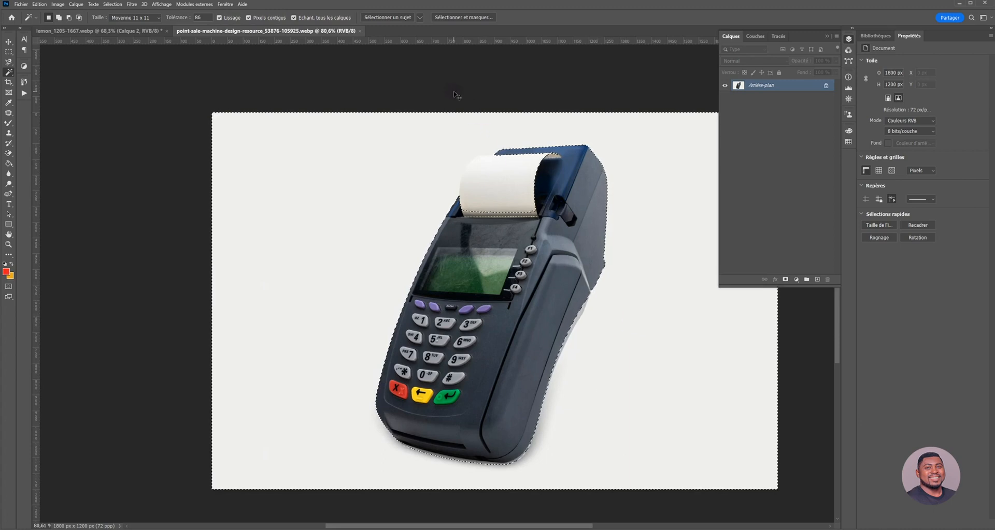
pyautogui.click(419, 18)
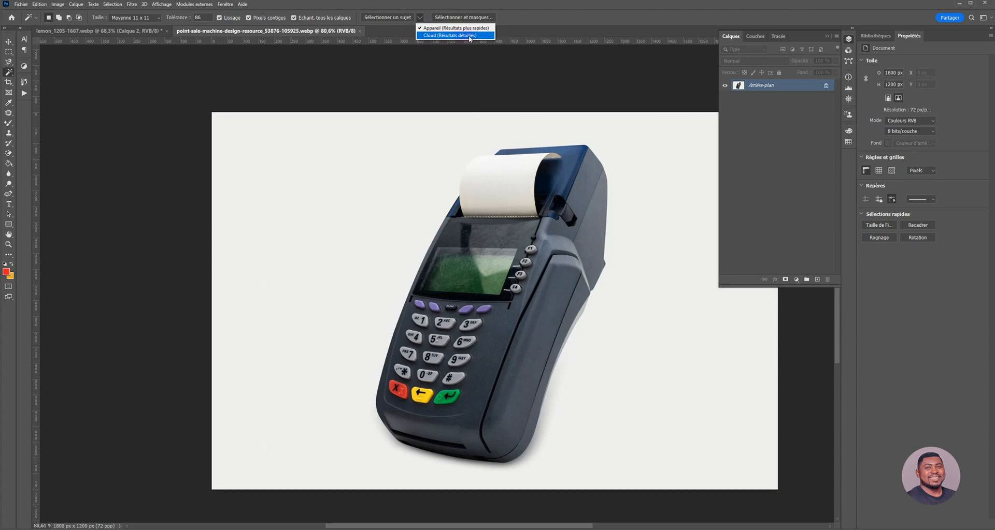
pyautogui.click(469, 36)
# - Try Magic Wand selections on the terminal's dark body and on the light background, and clear the selection
pyautogui.click(585, 227)
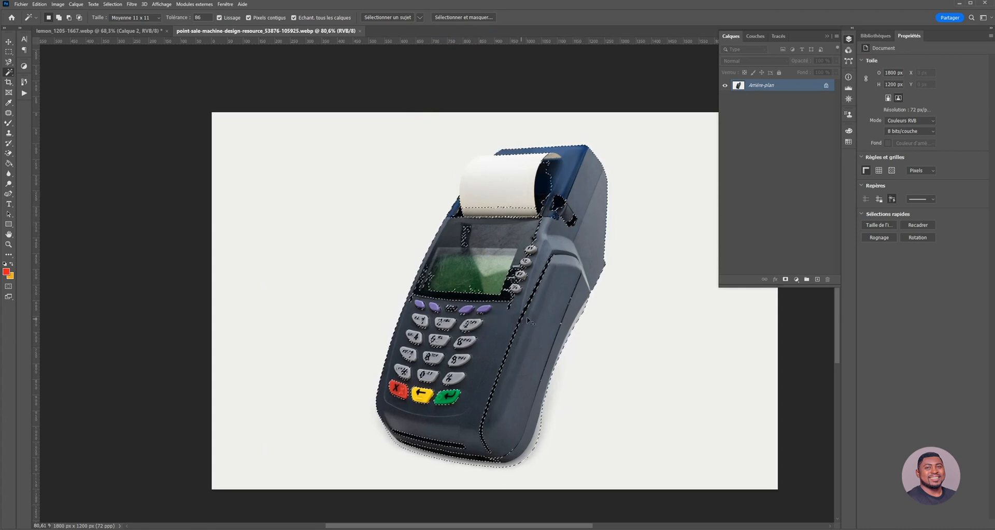
pyautogui.click(639, 255)
pyautogui.click(562, 366)
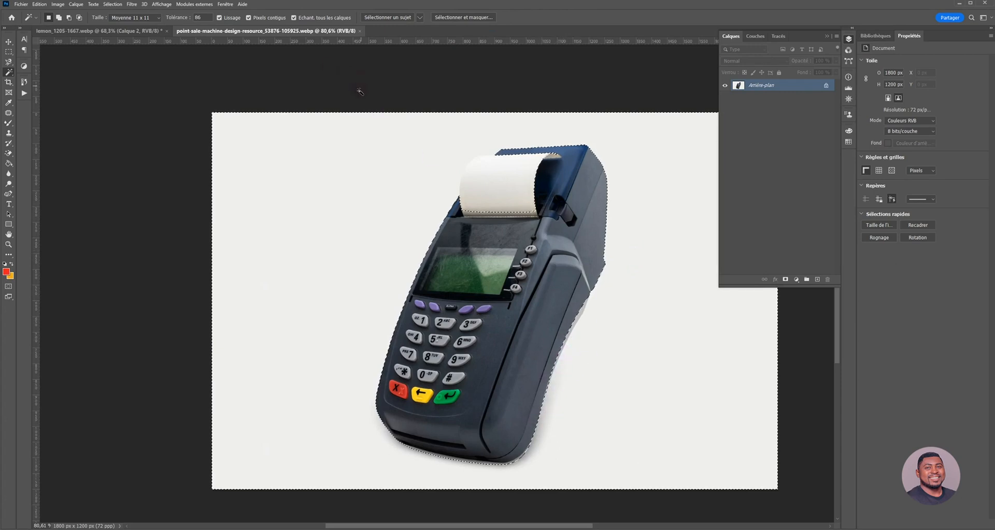
pyautogui.hotkey('ctrl', 'd')
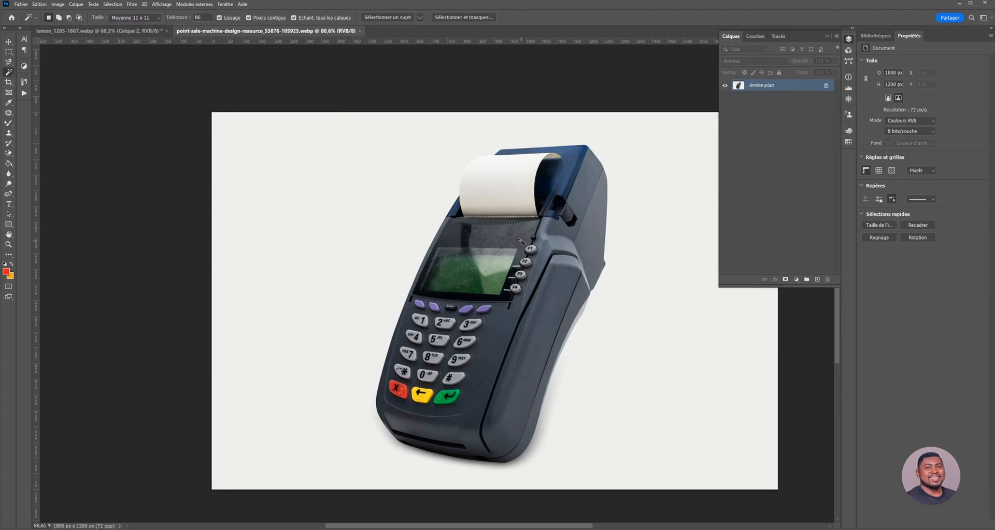
# - Switch to the Quick Selection tool (Sélection rapide) and brush over the terminal's casing, side and keypad to select them
pyautogui.scroll(-3, 562, 273)
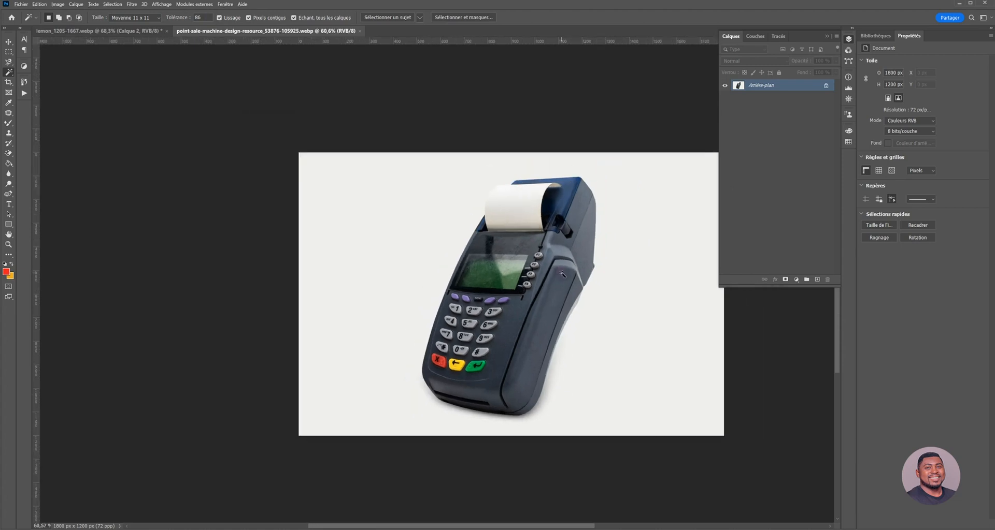
pyautogui.click(11, 74)
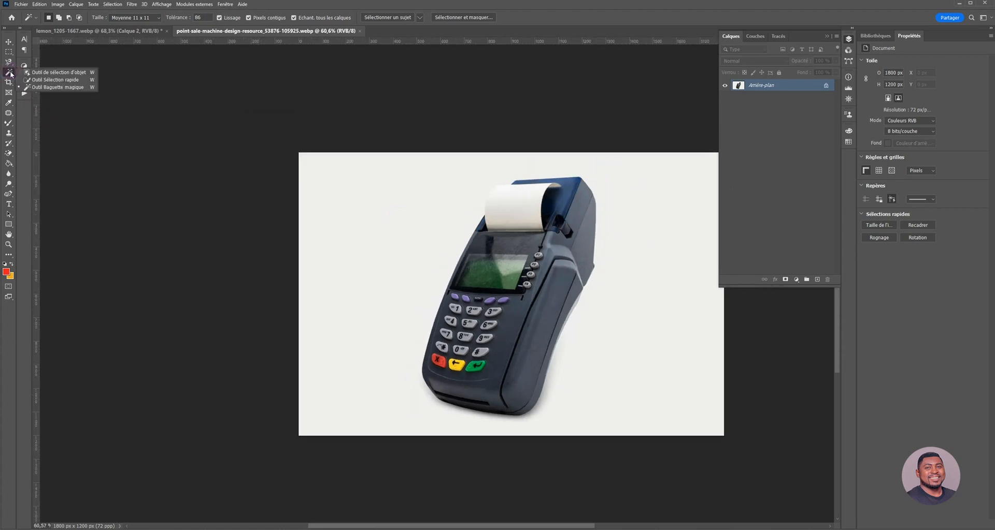
pyautogui.click(61, 81)
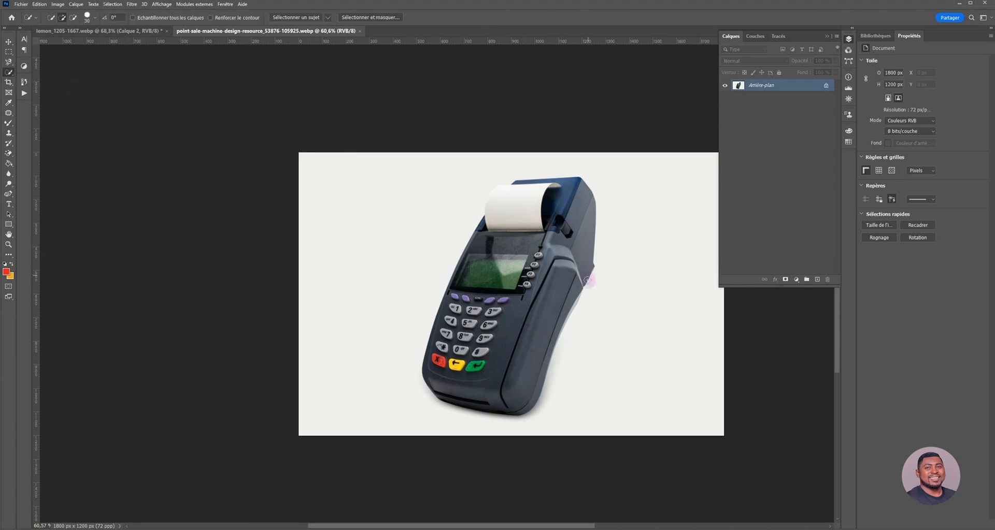
pyautogui.scroll(4, 585, 292)
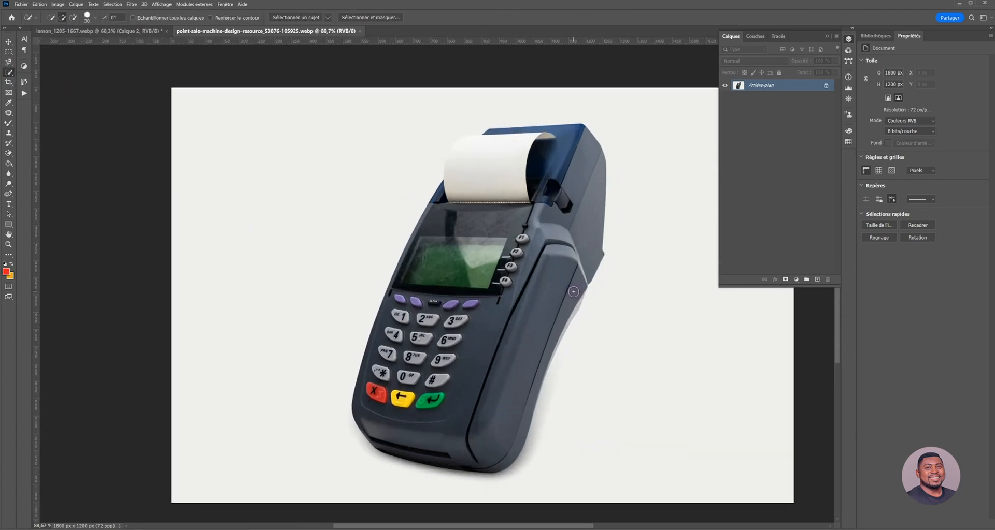
pyautogui.hscroll(2, 569, 292)
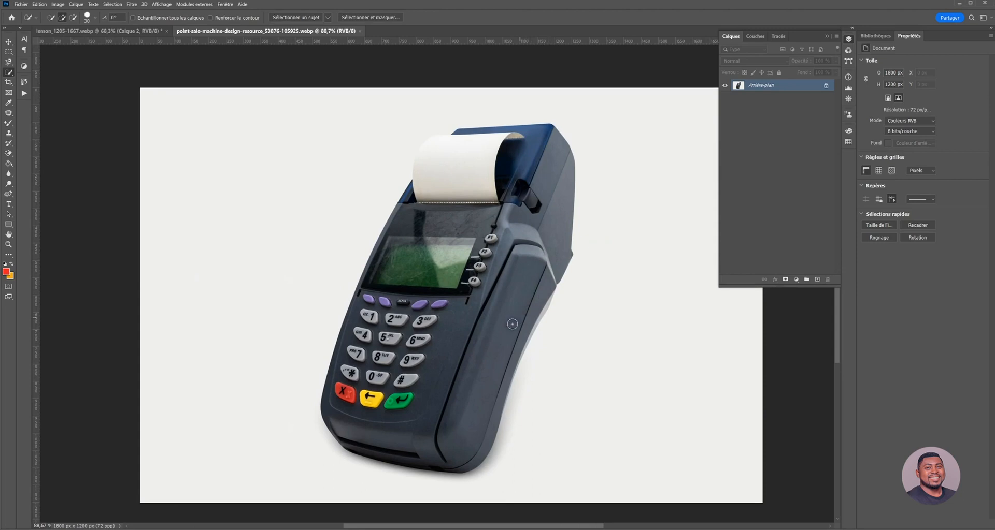
pyautogui.scroll(4, 481, 338)
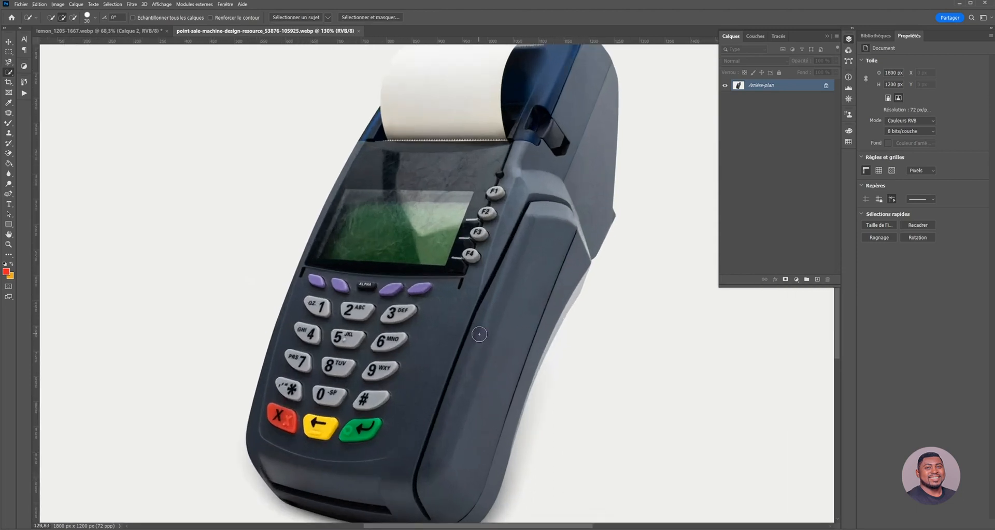
pyautogui.scroll(-2, 455, 326)
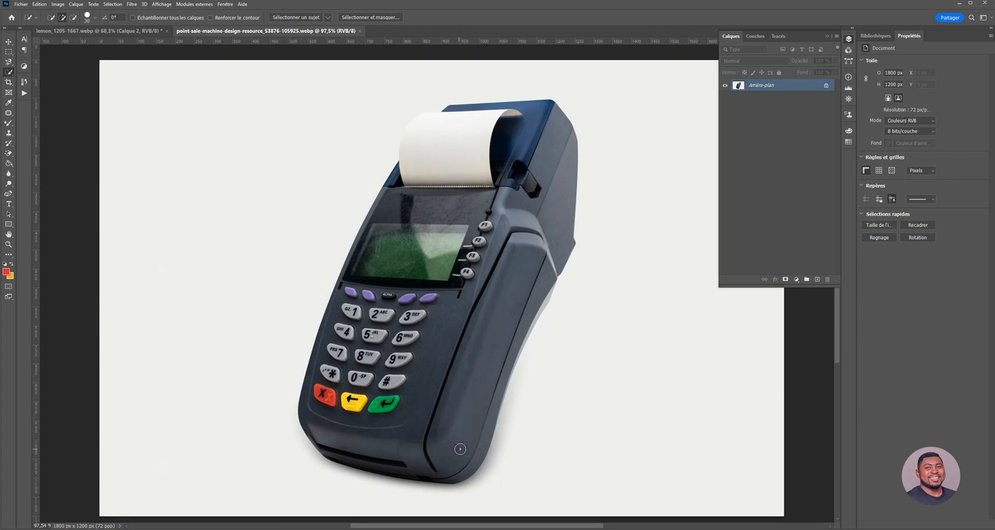
pyautogui.click(462, 446)
pyautogui.moveTo(539, 234); pyautogui.dragTo(551, 180)
pyautogui.moveTo(431, 448)
pyautogui.mouseDown()
pyautogui.moveTo(369, 438)
pyautogui.moveTo(341, 372)
pyautogui.moveTo(350, 311)
pyautogui.moveTo(367, 288)
pyautogui.mouseUp()
# - Add the white paper roll to the selection and refine the selection along its curved outer corner
pyautogui.scroll(2, 402, 363)
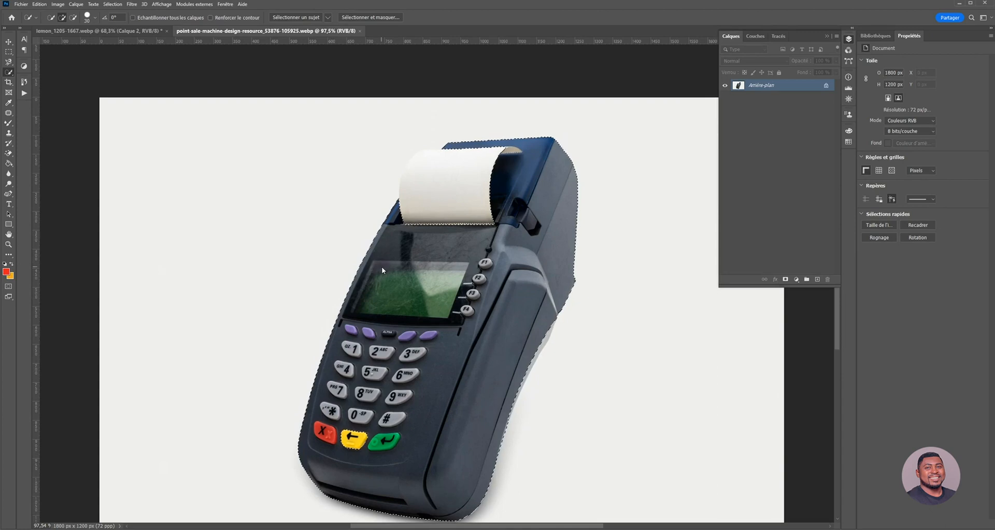
pyautogui.scroll(3, 386, 272)
pyautogui.keyDown('alt'); pyautogui.scroll(3, 394, 279); pyautogui.keyUp('alt')
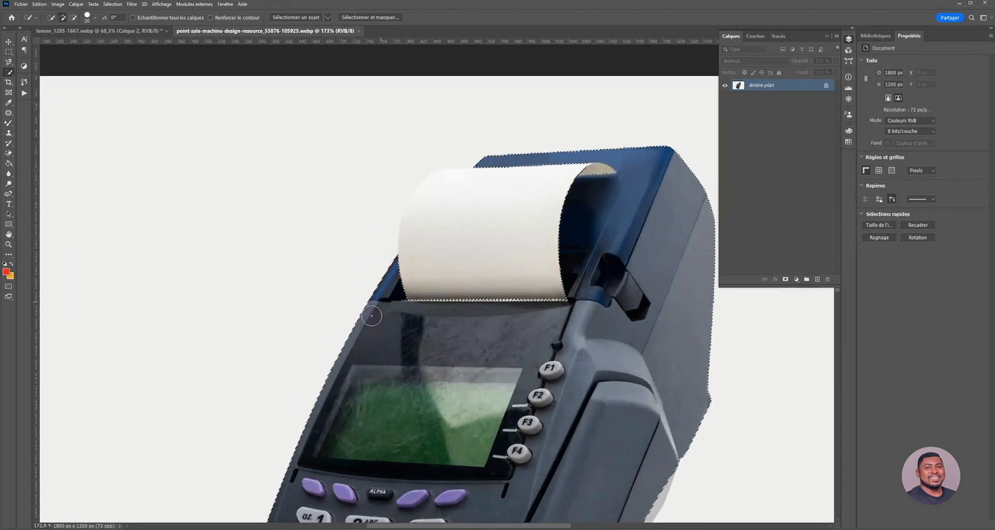
pyautogui.scroll(2, 541, 319)
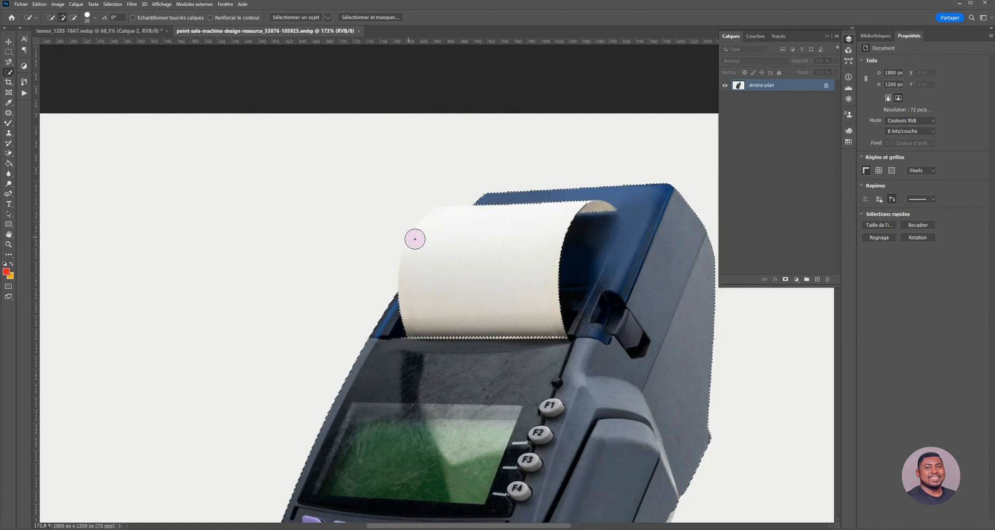
pyautogui.moveTo(443, 324)
pyautogui.mouseDown()
pyautogui.moveTo(435, 292)
pyautogui.moveTo(458, 242)
pyautogui.moveTo(446, 229)
pyautogui.moveTo(473, 306)
pyautogui.moveTo(521, 293)
pyautogui.mouseUp()
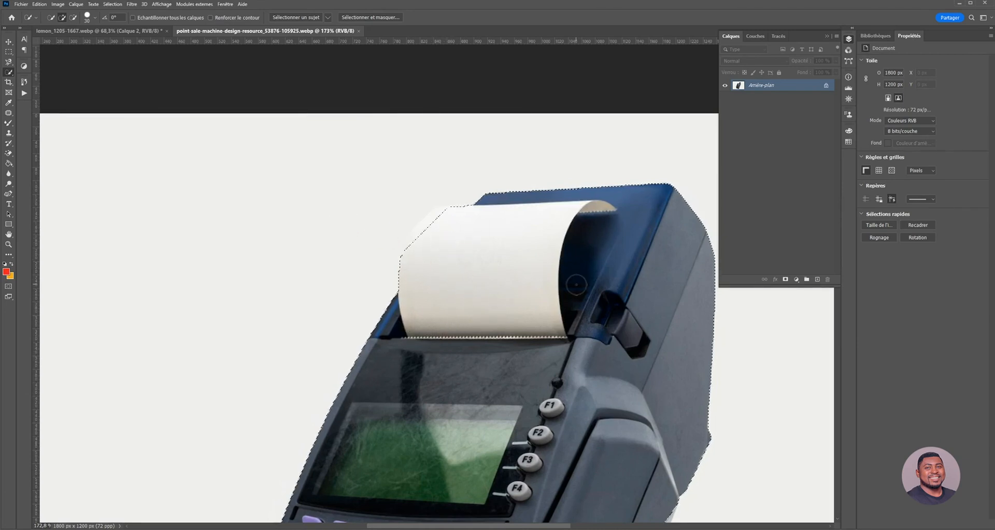
pyautogui.keyDown('alt'); pyautogui.scroll(4, 438, 203); pyautogui.keyUp('alt')
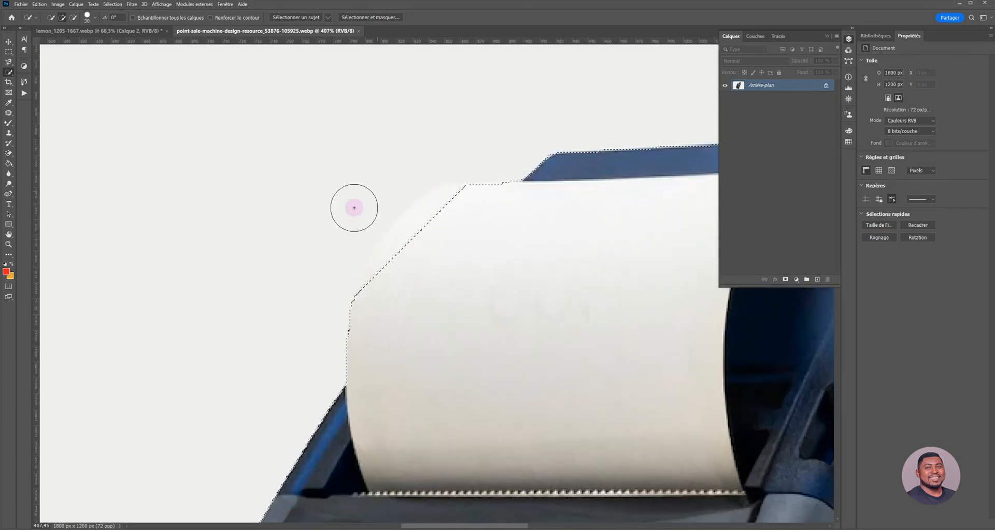
pyautogui.moveTo(372, 321)
pyautogui.mouseDown()
pyautogui.moveTo(405, 259)
pyautogui.moveTo(388, 308)
pyautogui.mouseUp()
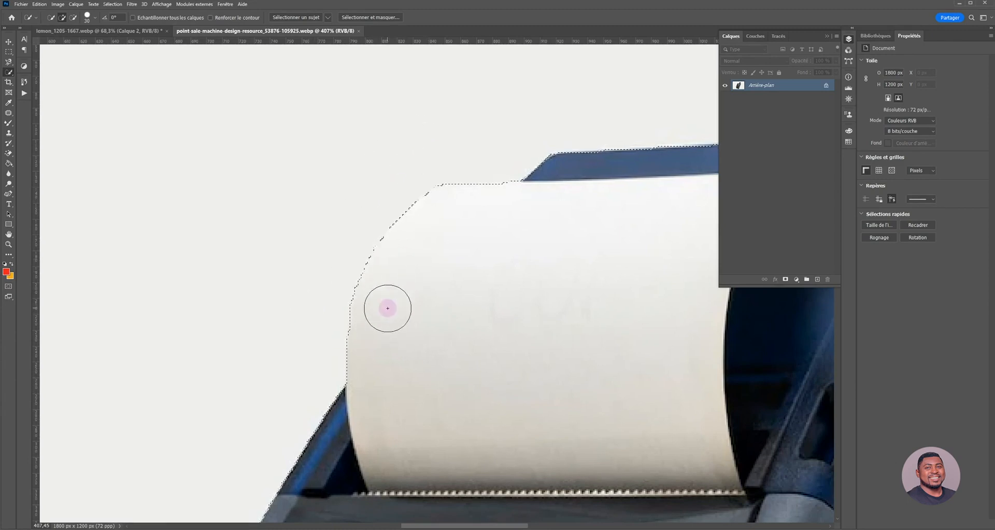
pyautogui.keyDown('alt'); pyautogui.scroll(-1, 491, 286); pyautogui.keyUp('alt')
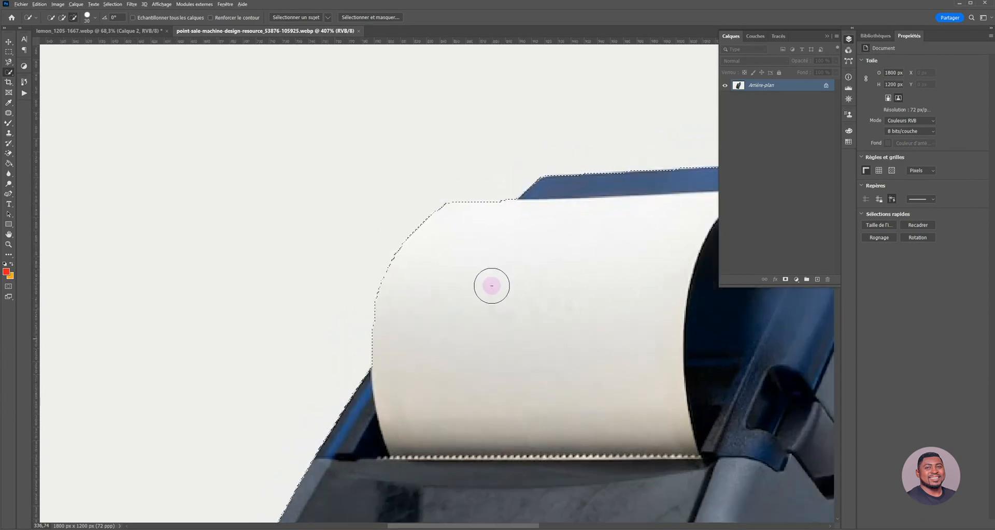
pyautogui.keyDown('alt'); pyautogui.scroll(-1, 491, 285); pyautogui.keyUp('alt')
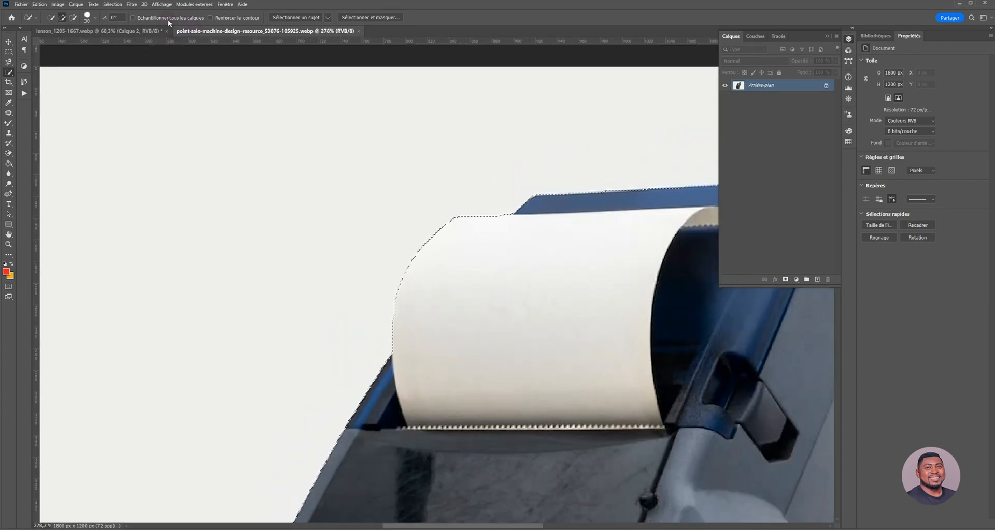
# - Turn on Echantillonner tous les calques and Renforcer le contour for the Quick Selection tool
pyautogui.click(133, 18)
pyautogui.click(210, 17)
pyautogui.scroll(-5, 417, 285)
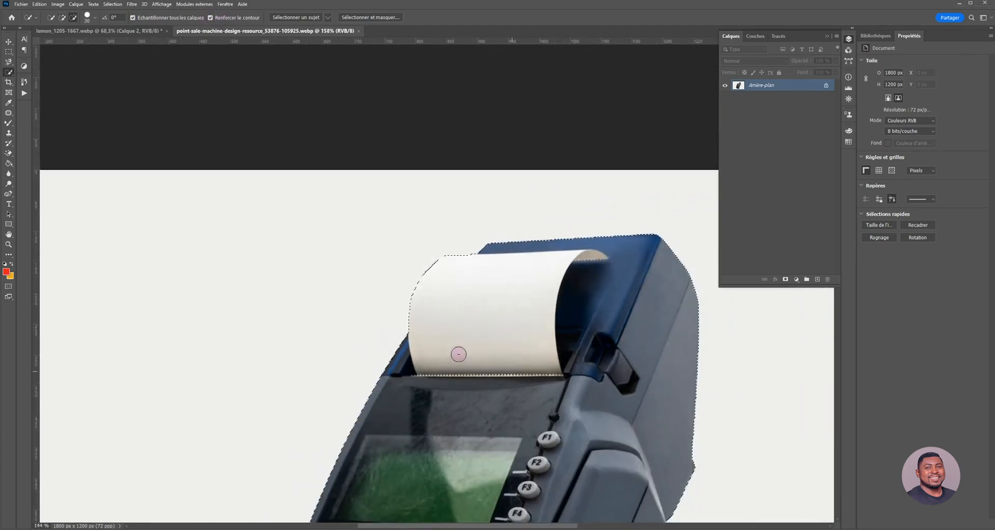
pyautogui.scroll(-3, 511, 354)
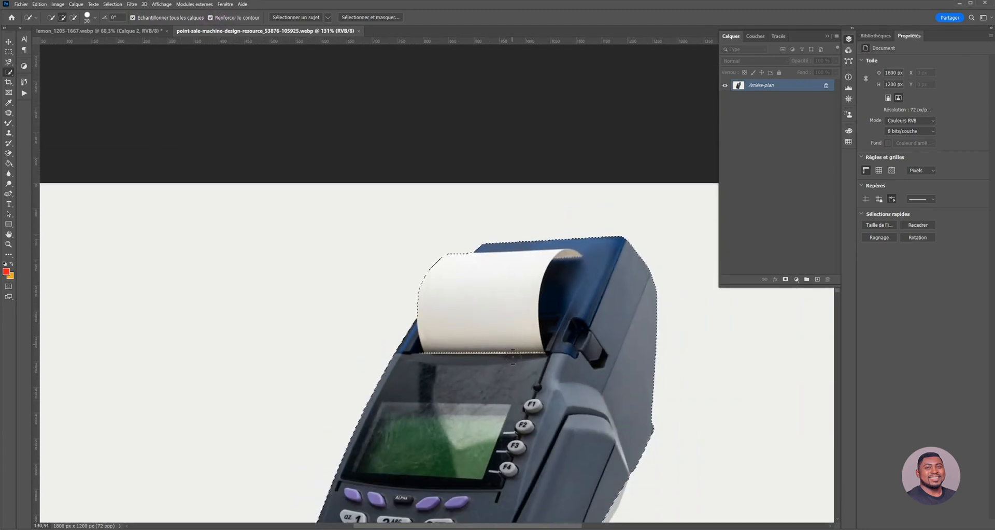
# - Extend the selection over the light grey strip along the terminal's curved side edge
pyautogui.scroll(5, 566, 377)
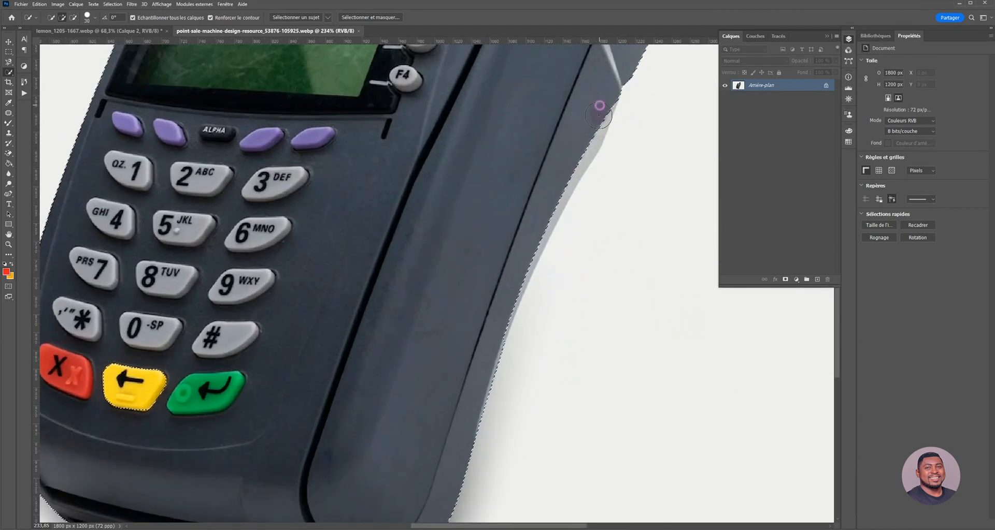
pyautogui.moveTo(599, 116); pyautogui.dragTo(568, 173)
pyautogui.moveTo(527, 247); pyautogui.dragTo(509, 291)
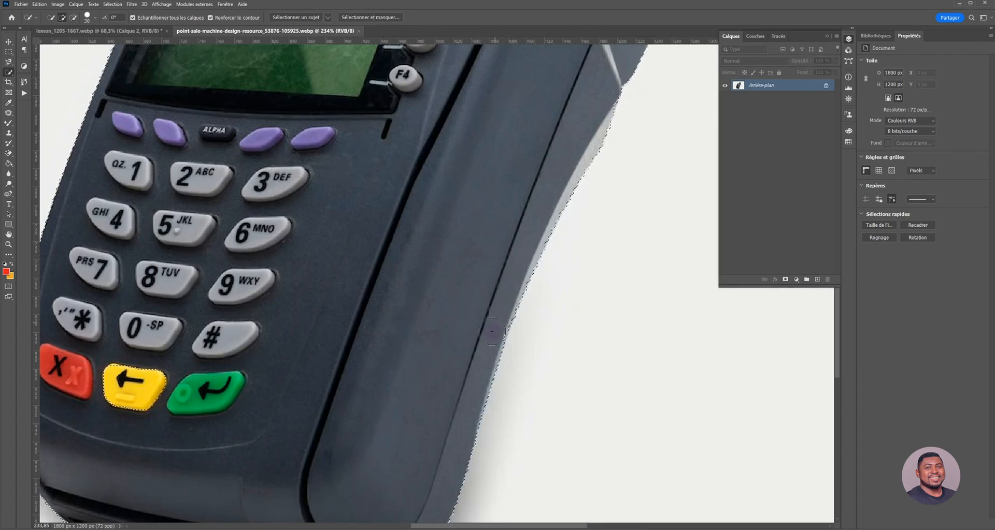
# - Hide the background with a layer mask made from the terminal selection, and switch to the Move tool
pyautogui.scroll(-5, 498, 291)
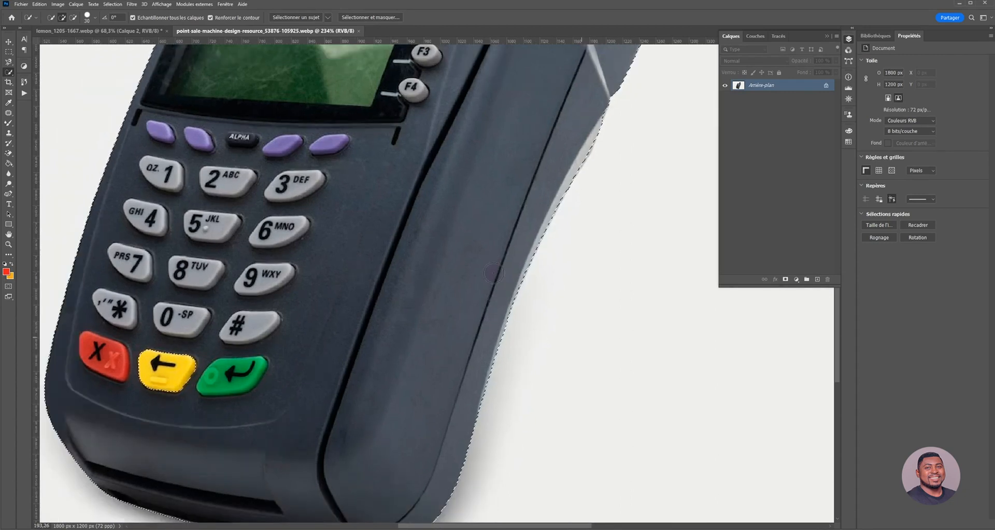
pyautogui.scroll(3, 513, 304)
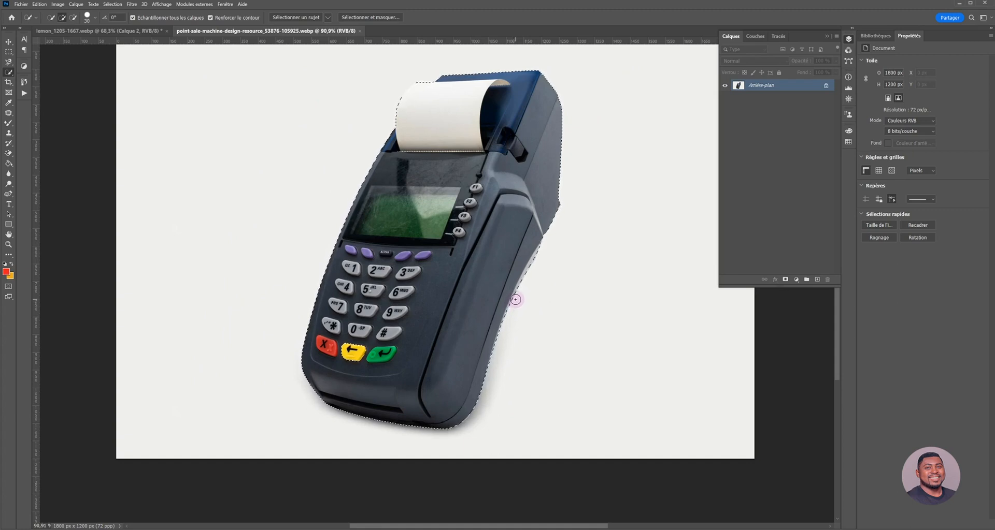
pyautogui.scroll(2, 516, 300)
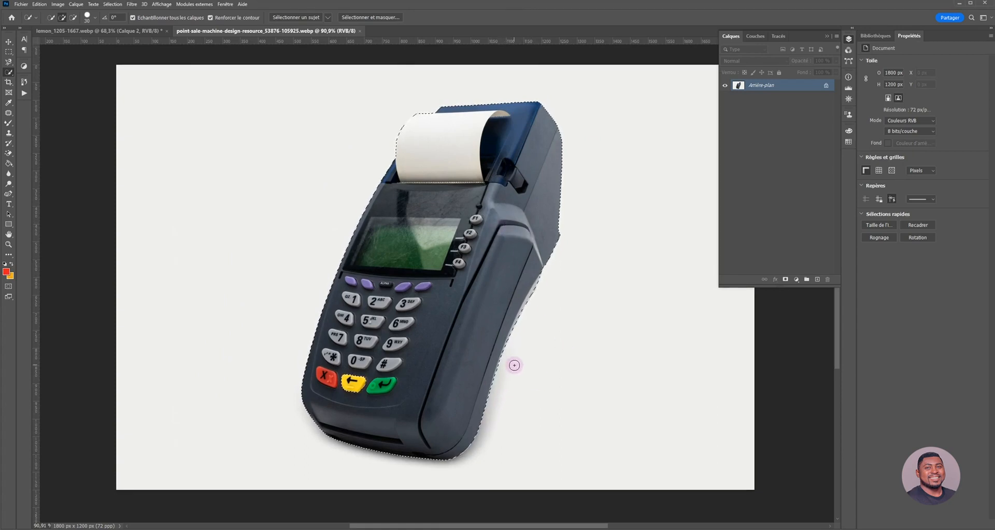
pyautogui.scroll(2, 513, 360)
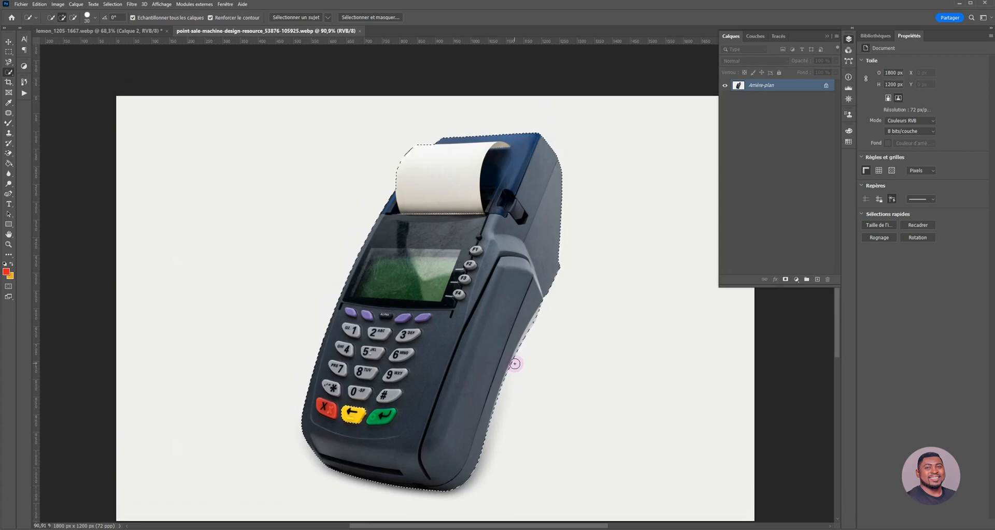
pyautogui.click(785, 280)
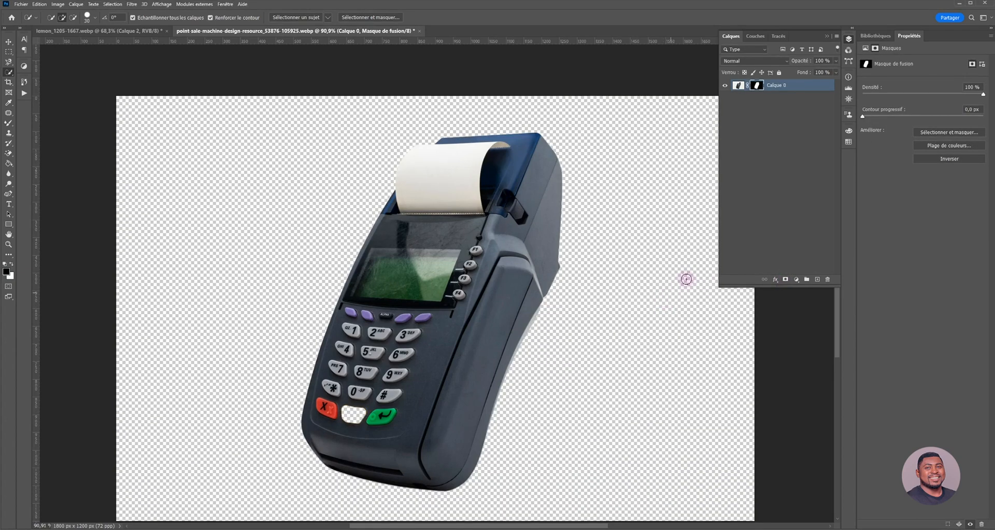
pyautogui.scroll(-3, 531, 318)
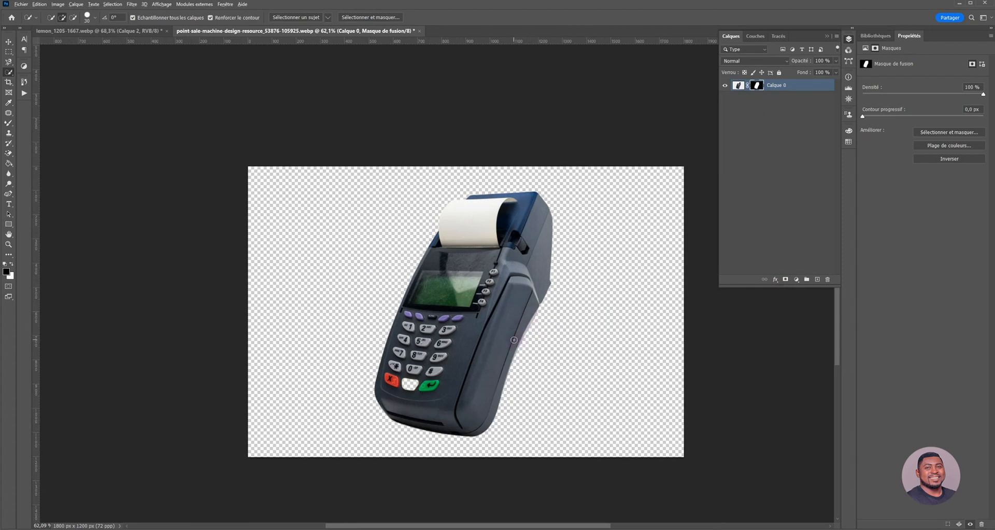
pyautogui.scroll(3, 514, 341)
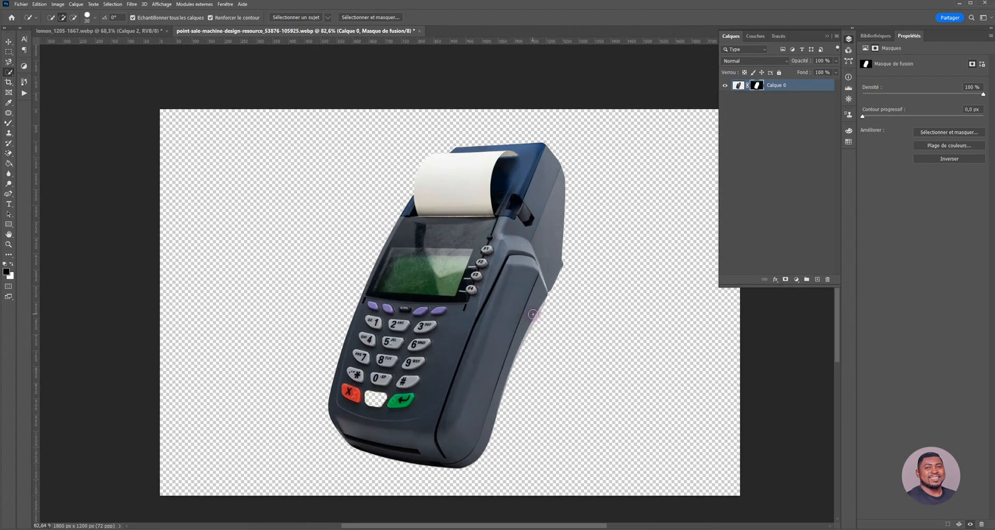
pyautogui.hscroll(1, 521, 357)
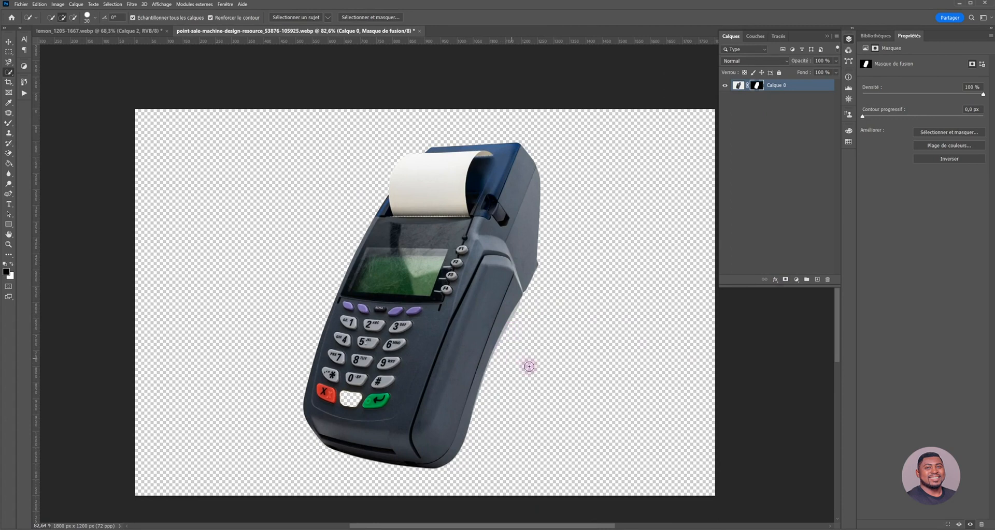
pyautogui.press('v')
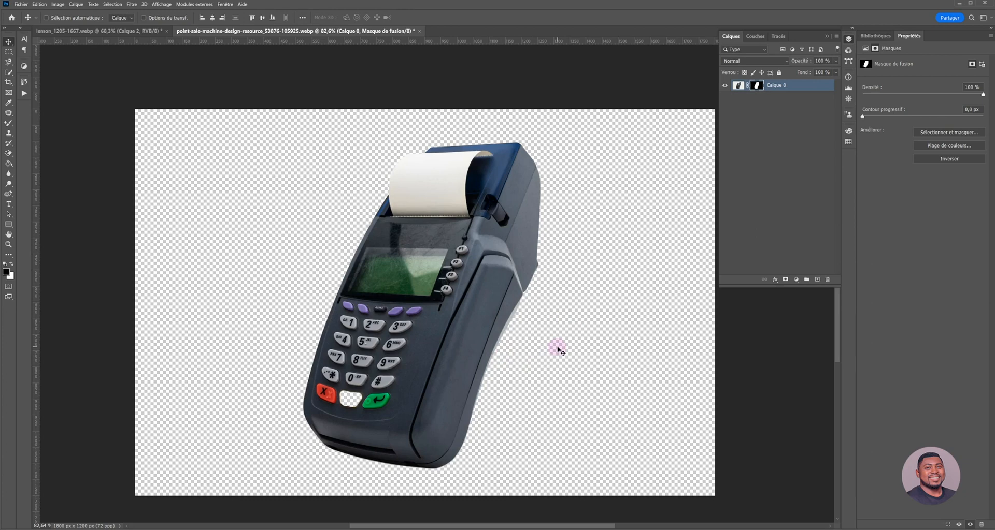